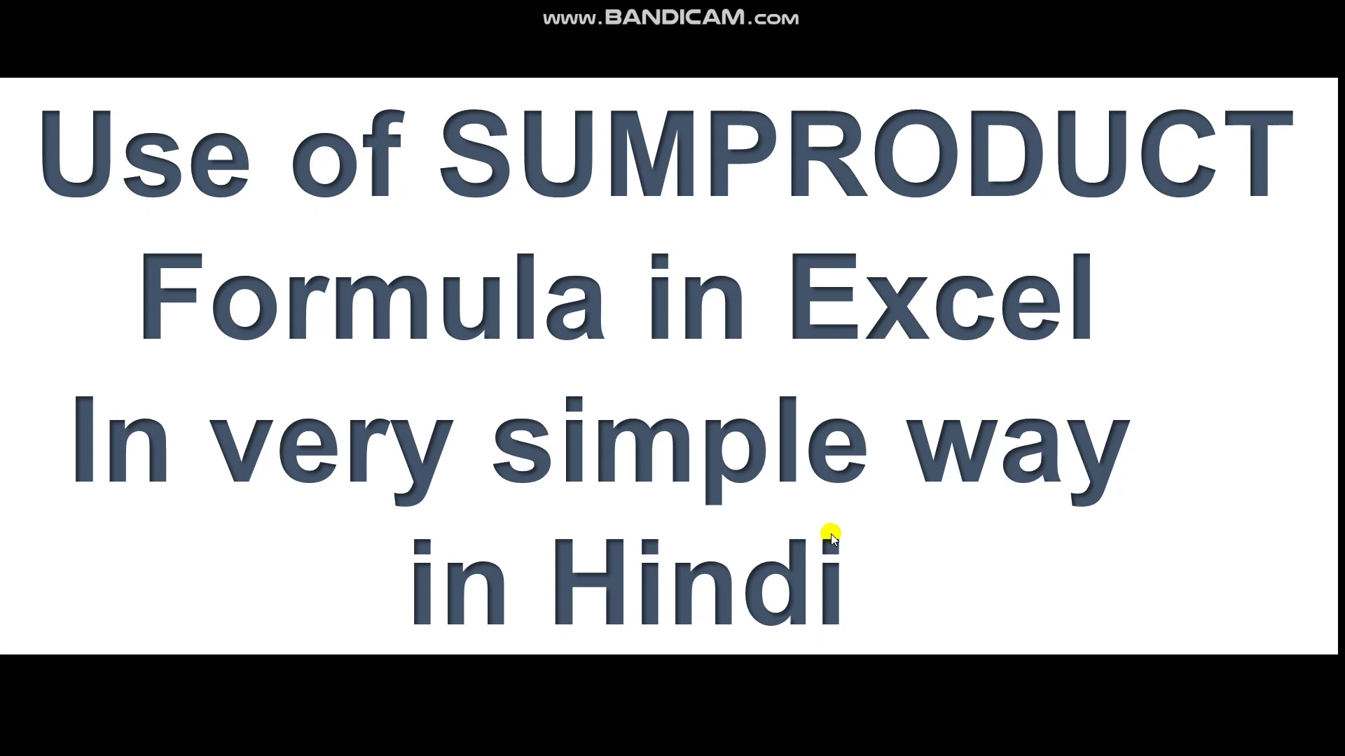
- Switch from the PowerPoint slideshow to the Excel sales table workbook
key(alt+Tab)
click(813, 496)
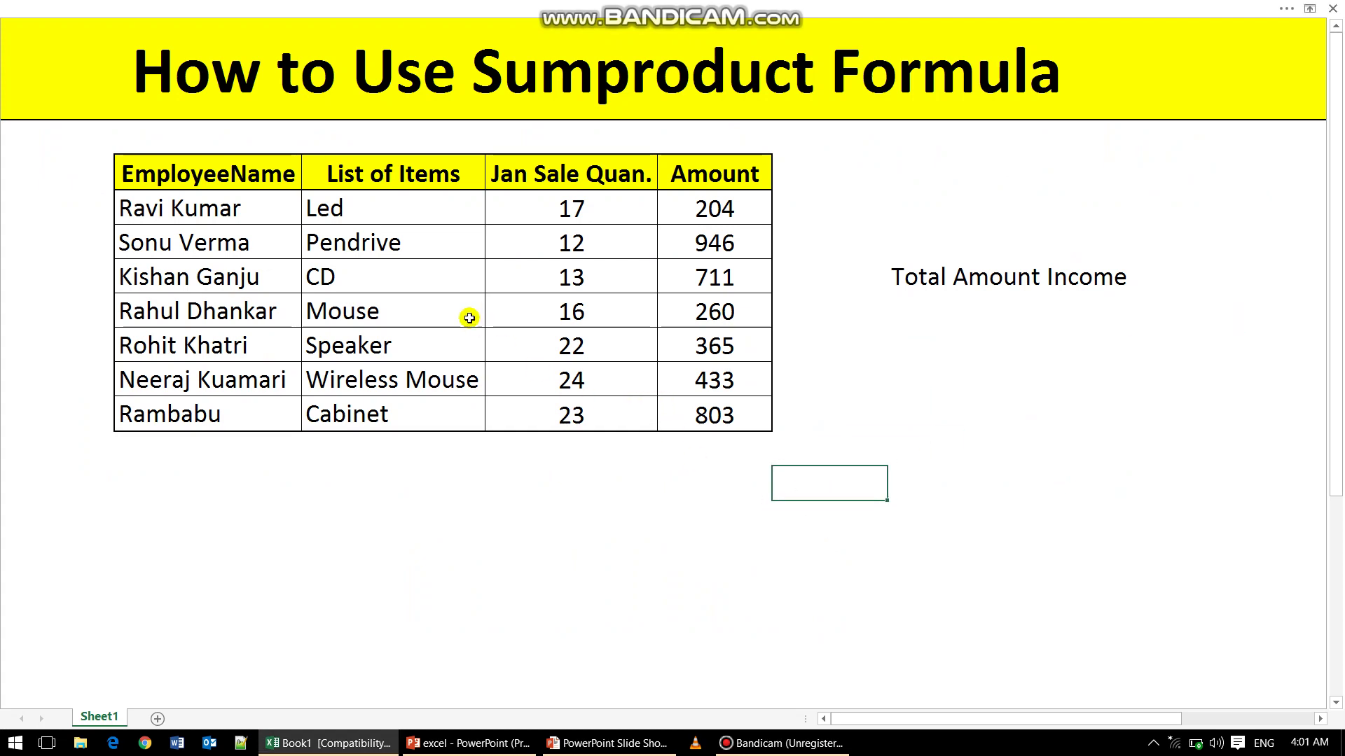
click(221, 212)
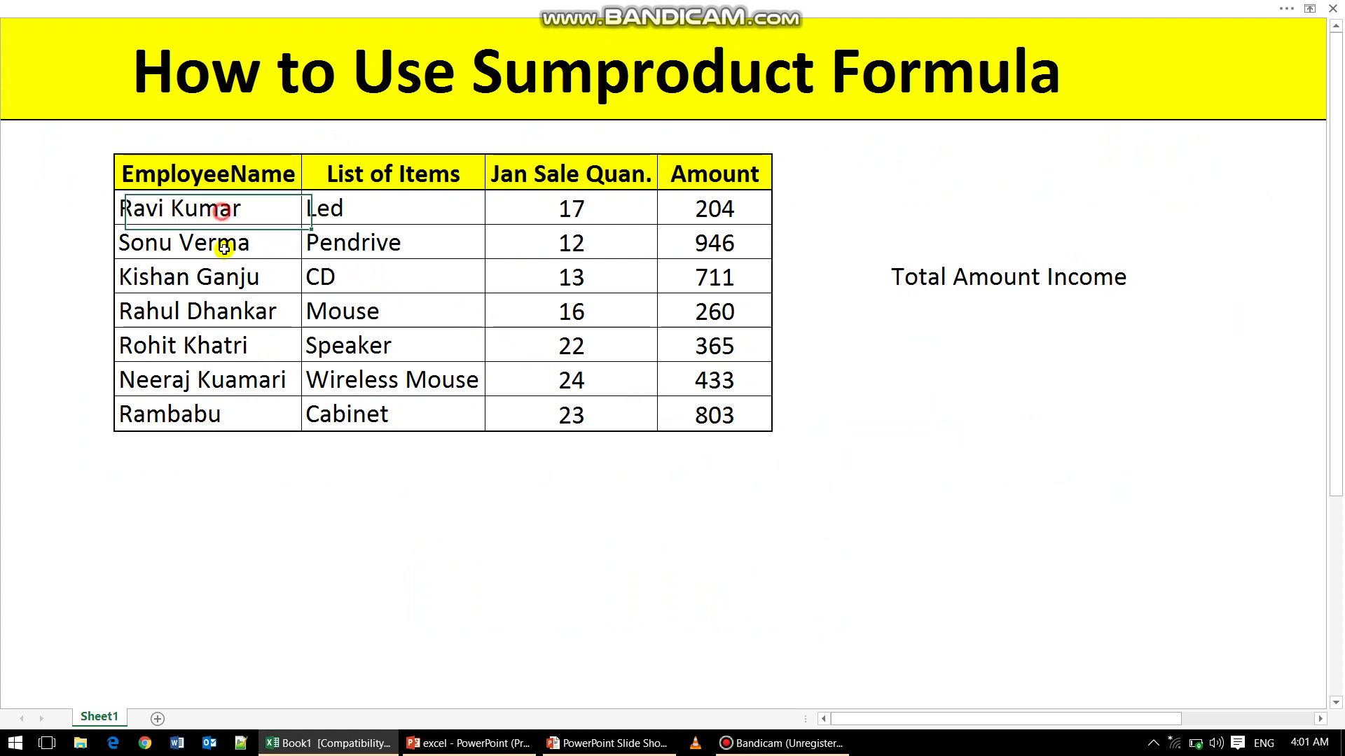
drag(224, 248, 226, 411)
click(227, 412)
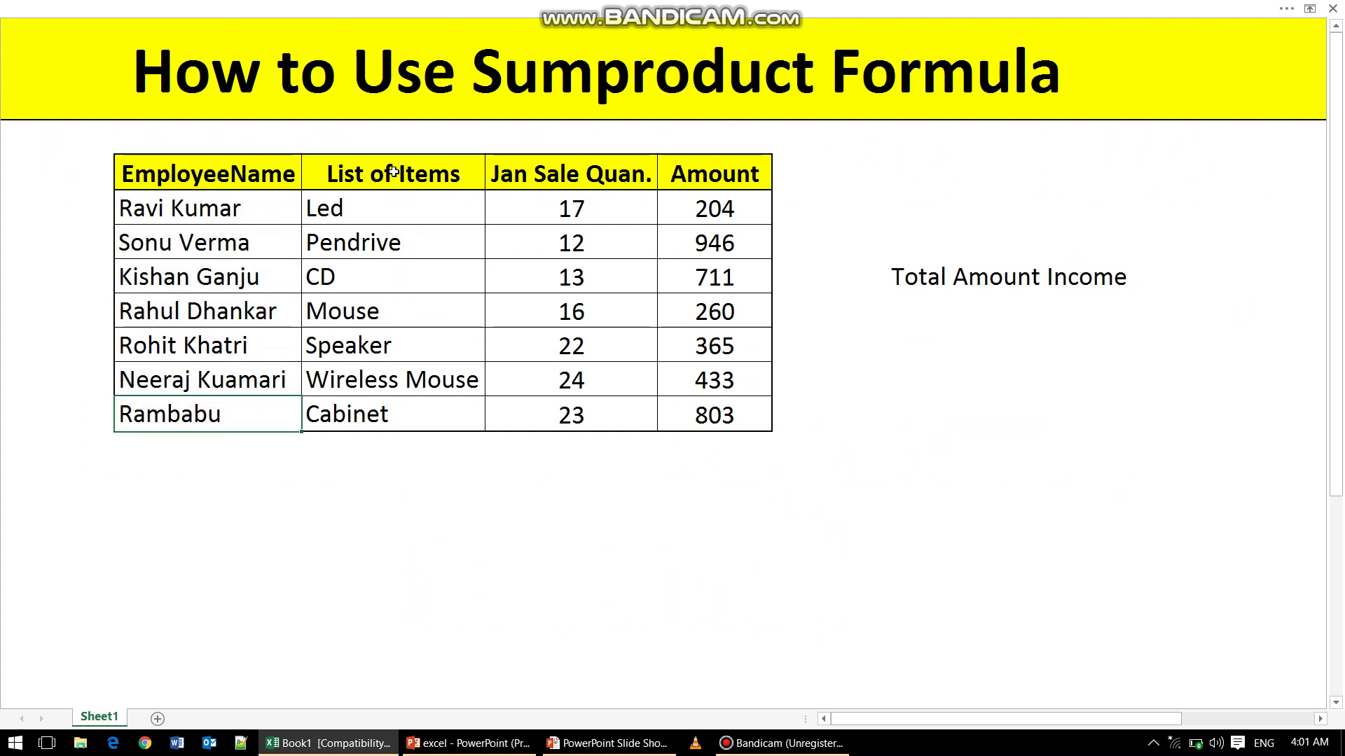
drag(392, 208, 413, 414)
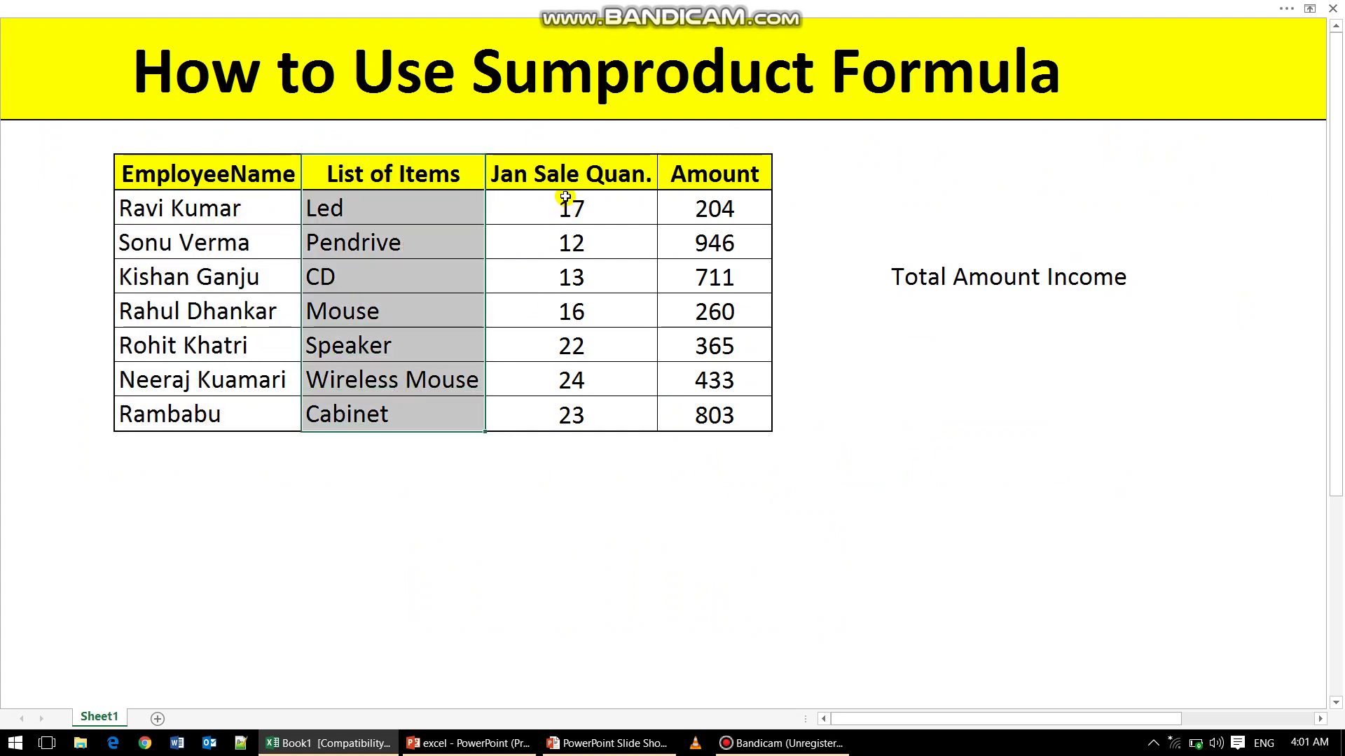
drag(569, 209, 572, 413)
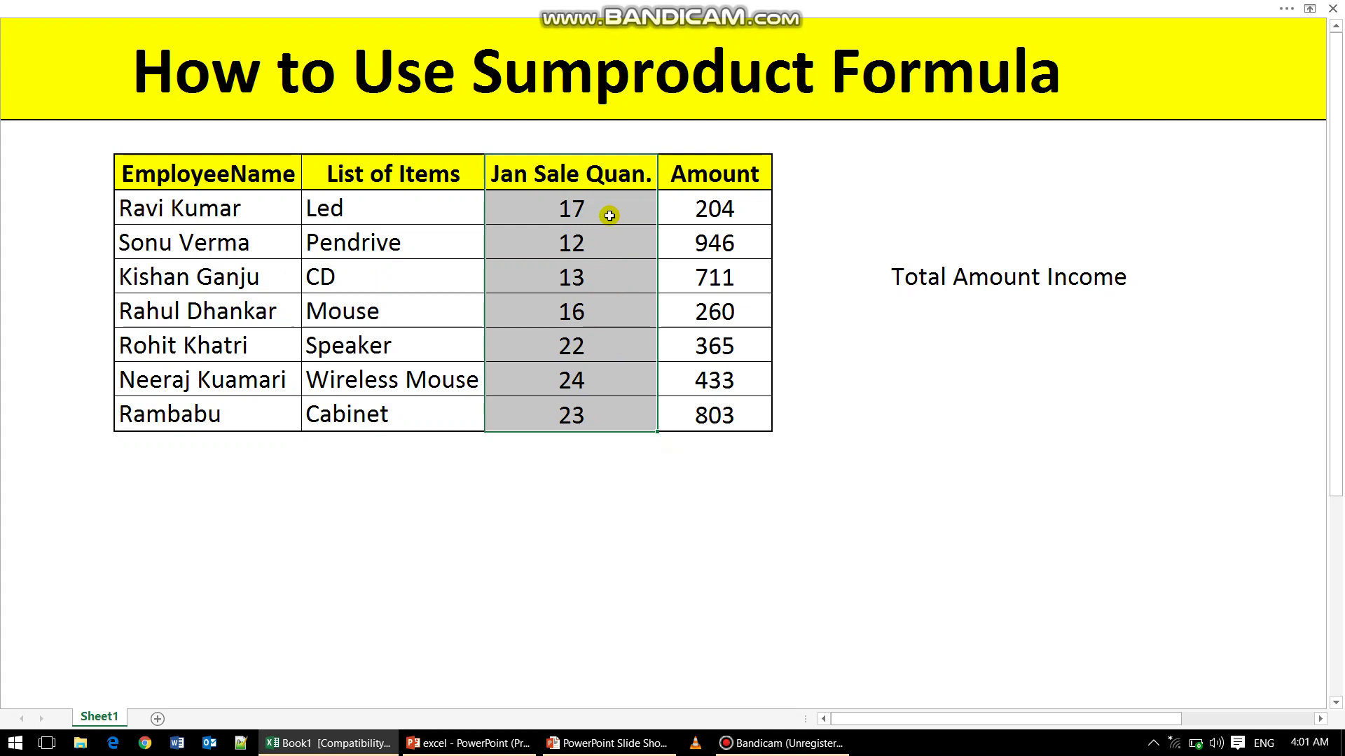
drag(728, 204, 757, 404)
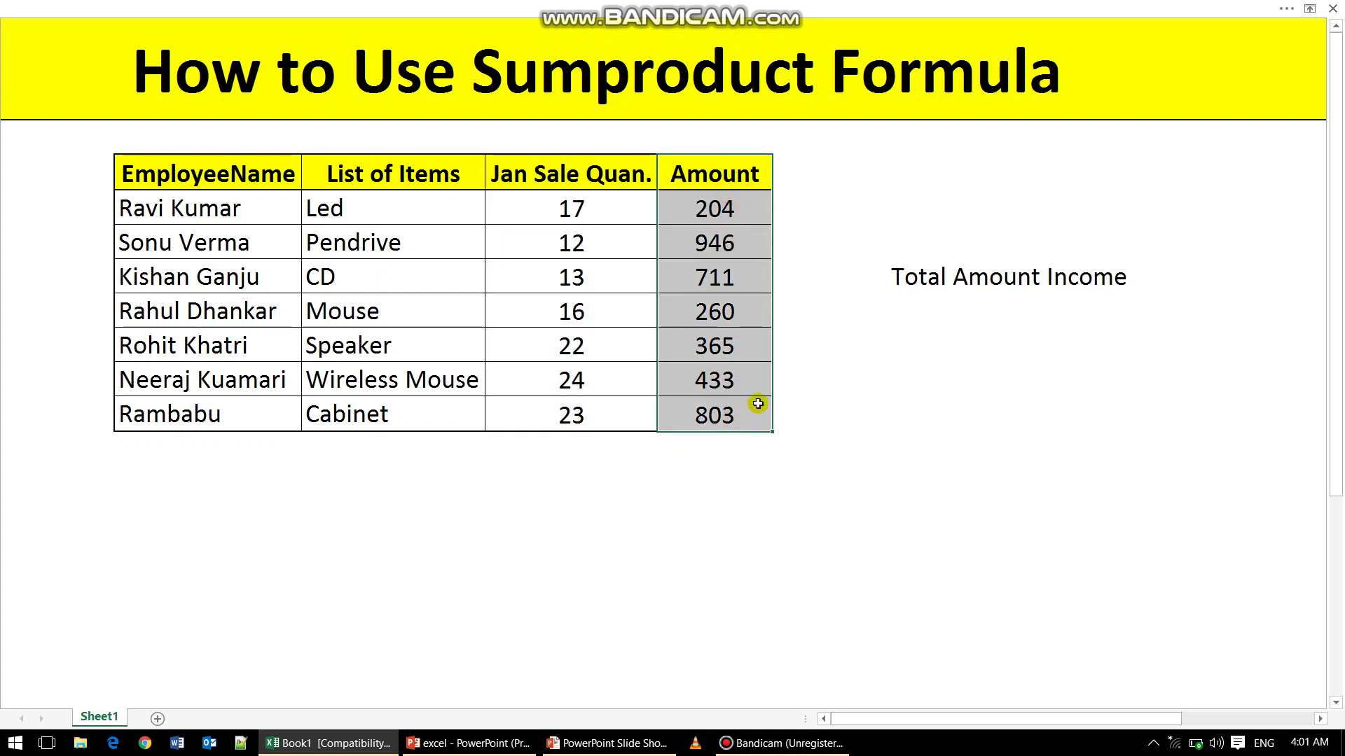
click(855, 386)
click(985, 313)
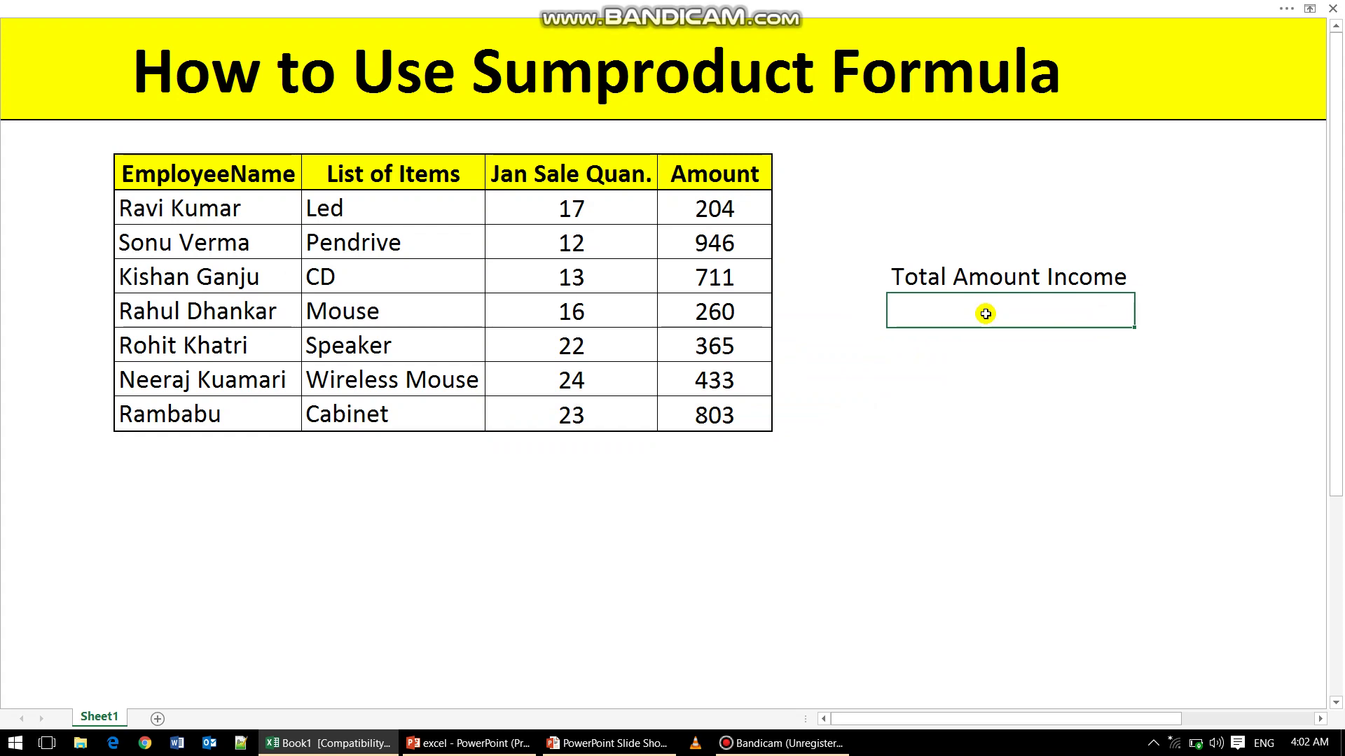
- Delete the Total Amount Income label from the sheet
click(985, 279)
key(Delete)
key(Return)
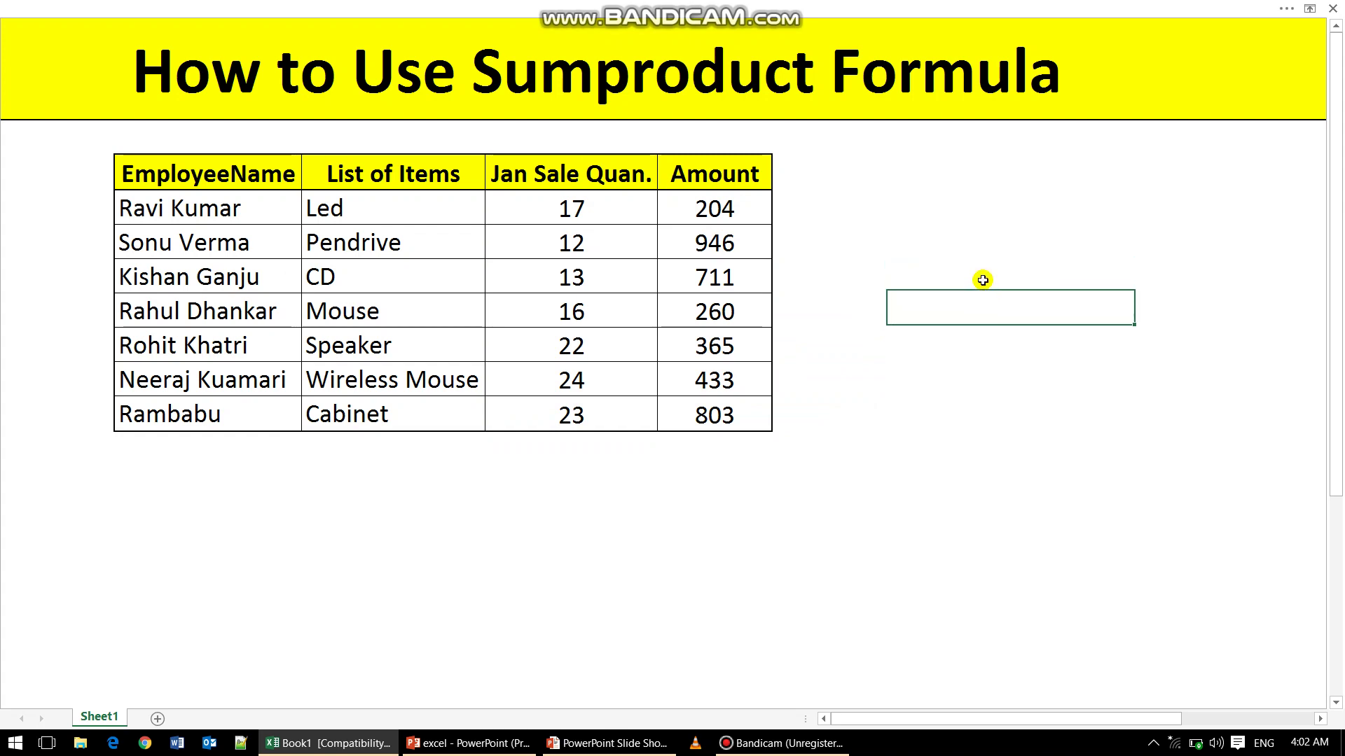
click(860, 272)
click(834, 169)
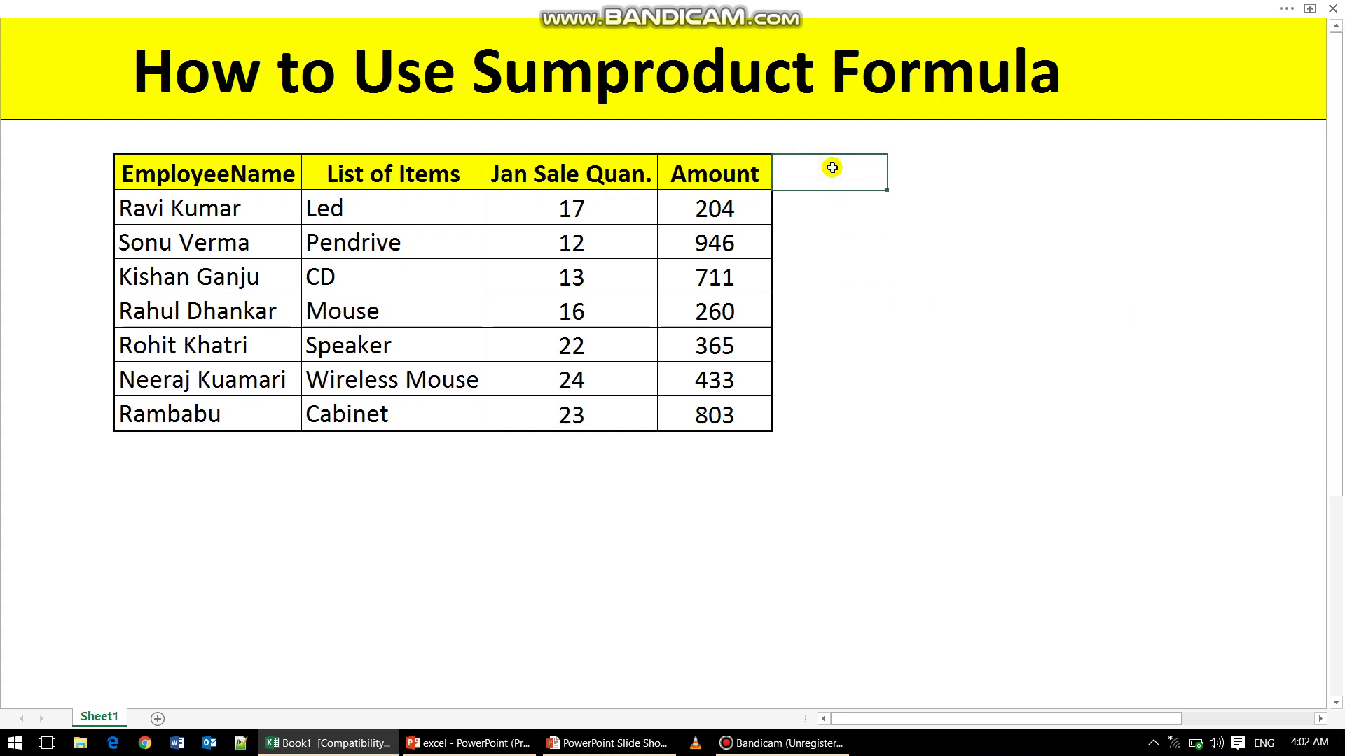
- Enter =PRODUCT(D6:E6) in F6 beside 204, giving 3468
click(824, 212)
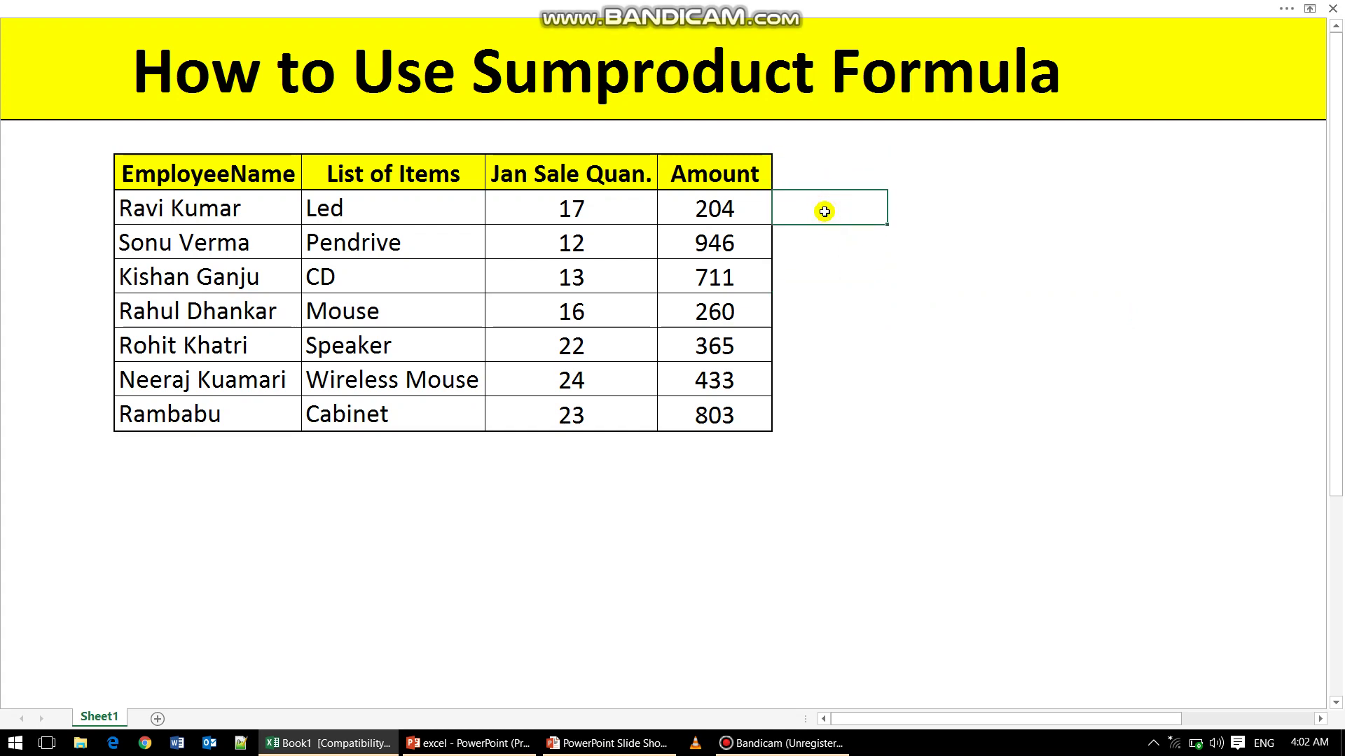
text(=)
text(pro)
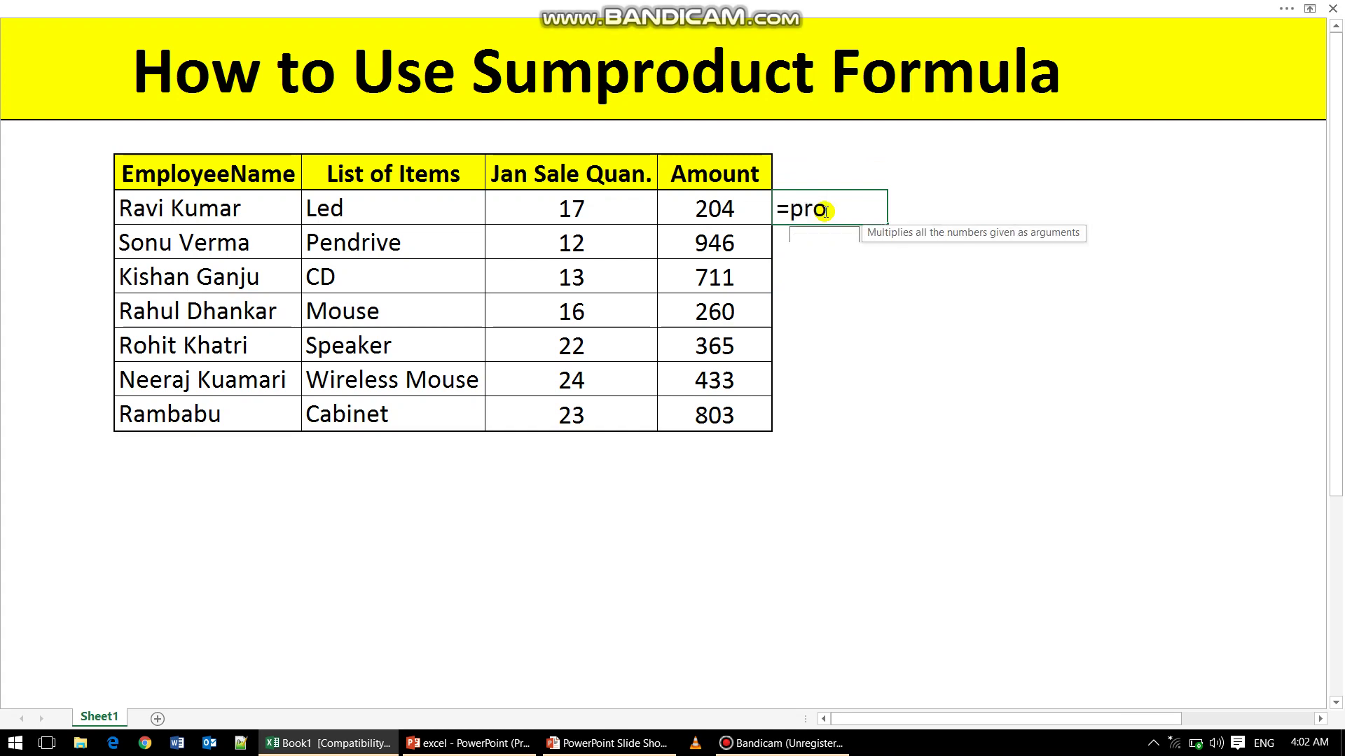
text(d)
key(Tab)
key(Left)
key(Left)
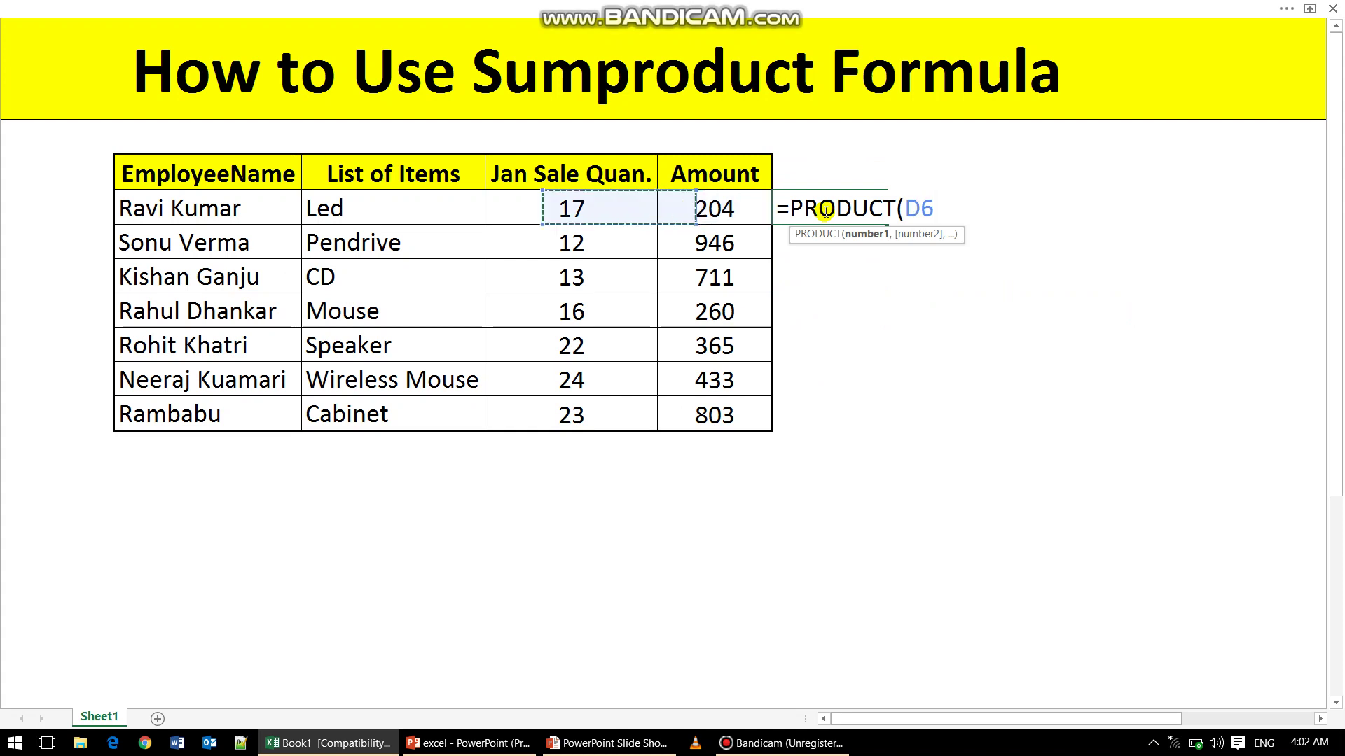
key(shift+Right)
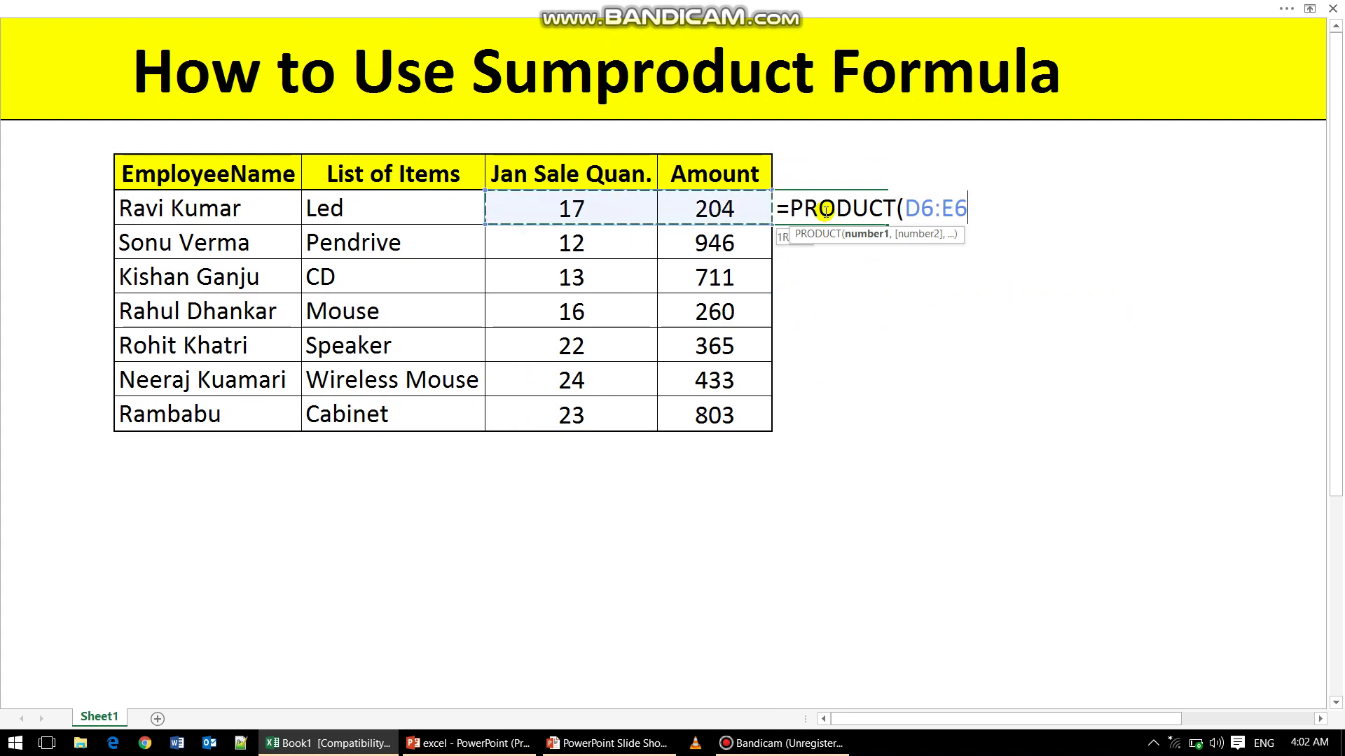
key(Return)
- Fill the PRODUCT formula down F6:F12, producing results through 18469
key(Up)
key(shift+Down)
key(shift+Down)
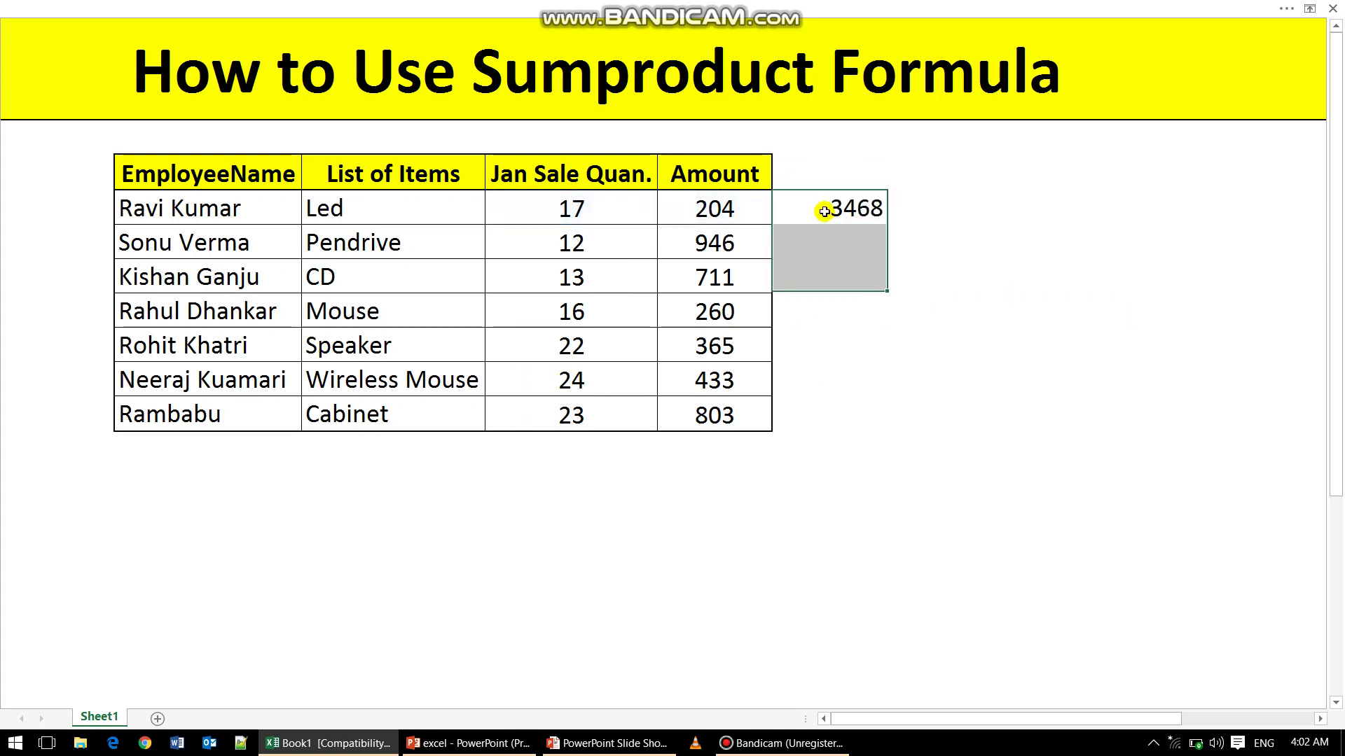
key(shift+Down)
key(shift+Down)
key(shift+Down)
key(shift+Down)
key(shift+Down)
key(shift+Up)
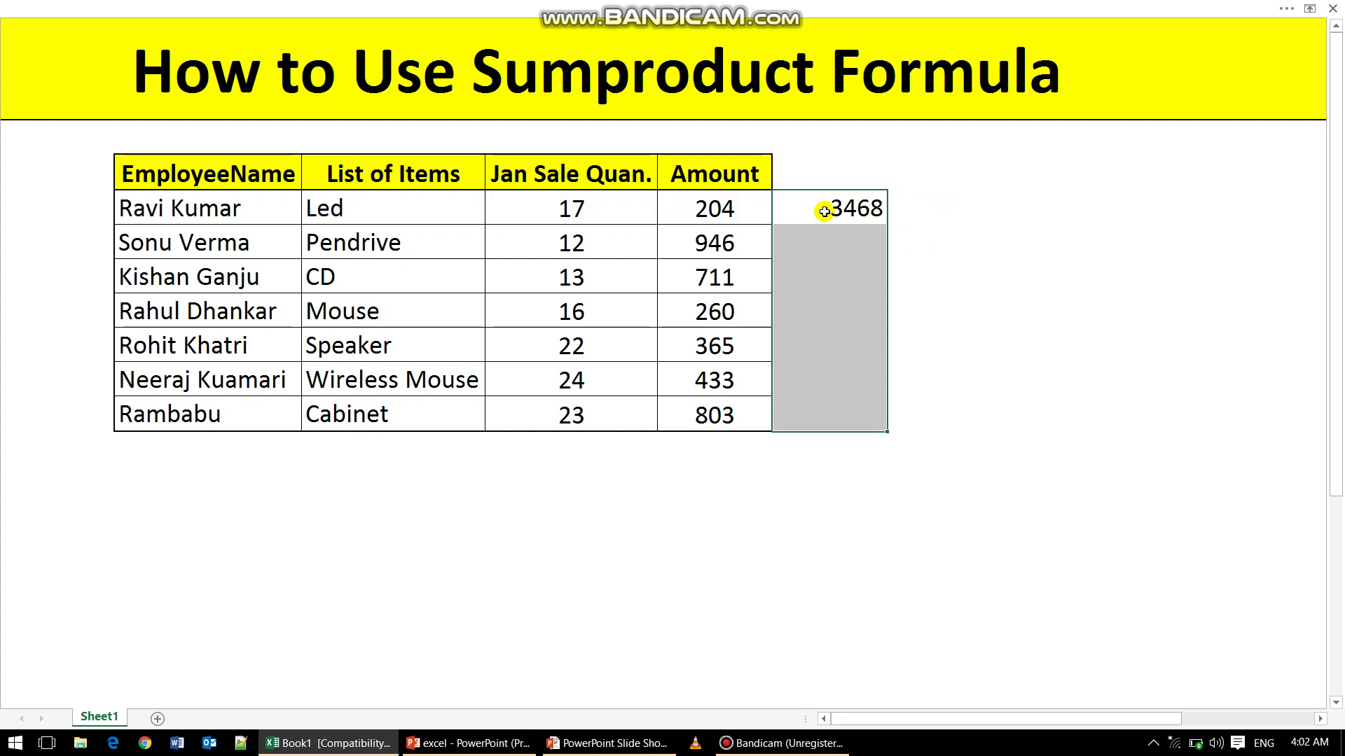
key(ctrl+d)
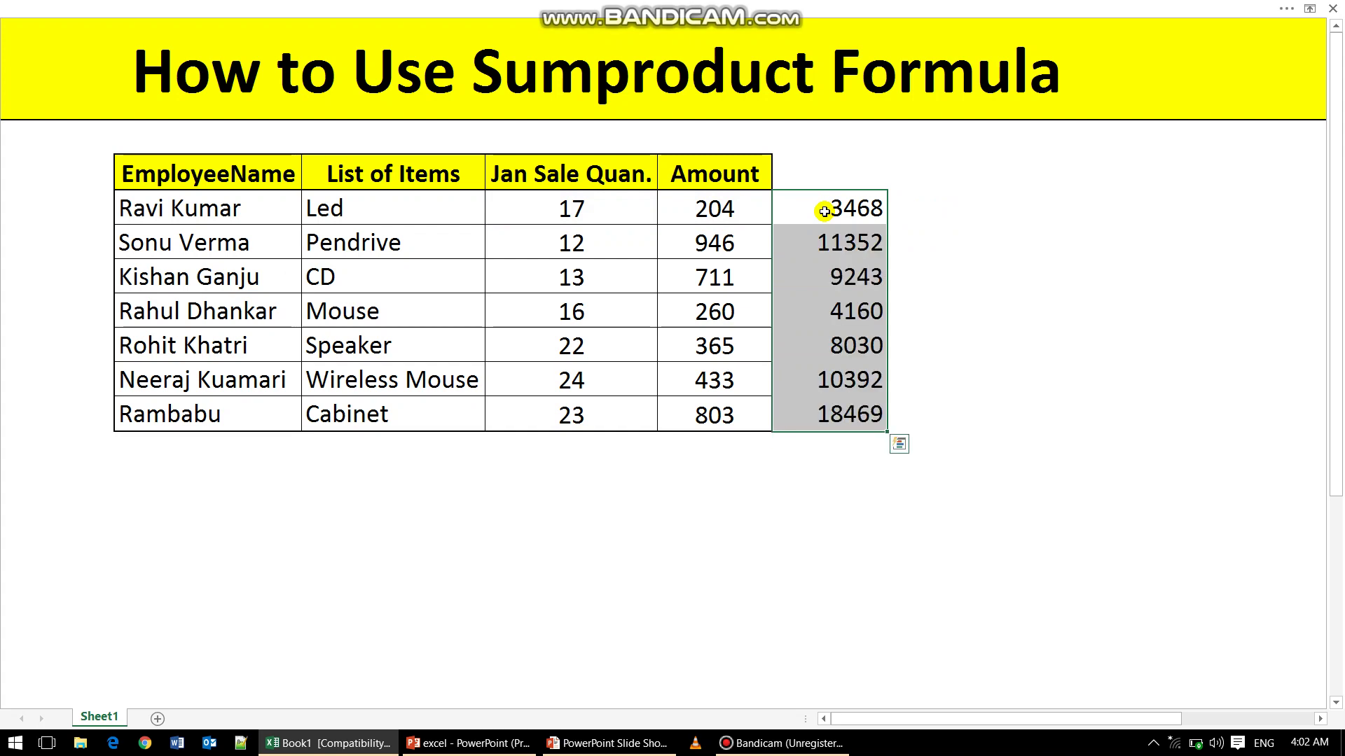
click(754, 456)
- Enter =SUM(F6:F12) in F13 beneath the product results, totalling 65114
click(819, 462)
text(=)
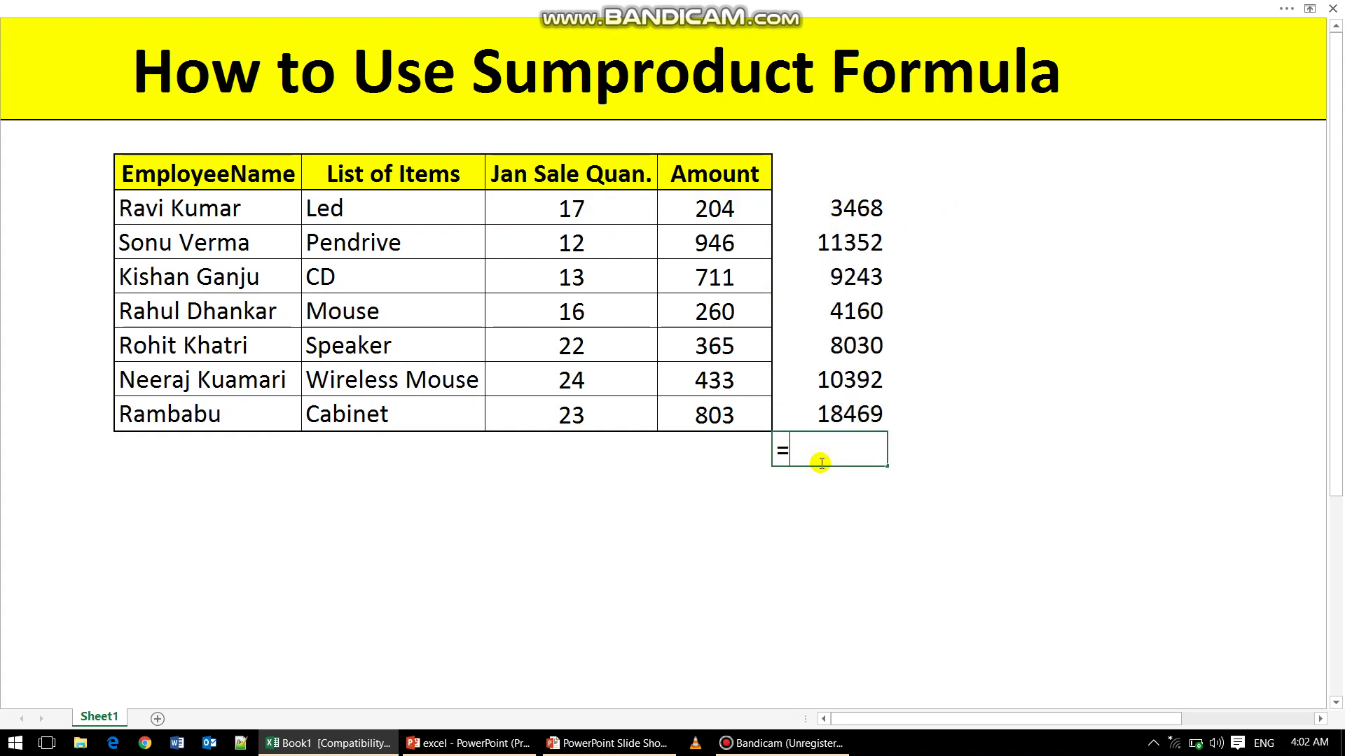
text(sum()
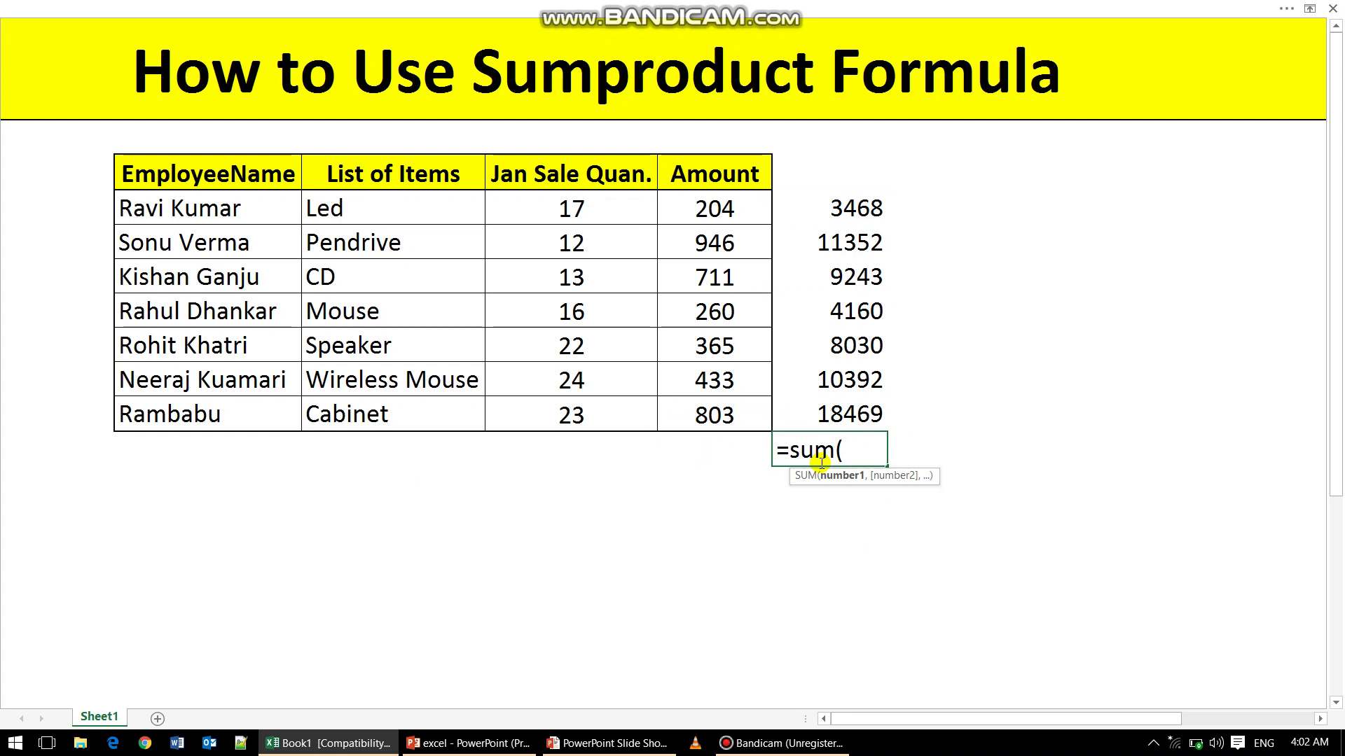
key(Up)
key(shift+Up)
key(shift+Up)
key(shift+Up)
key(shift+Up)
key(shift+Up)
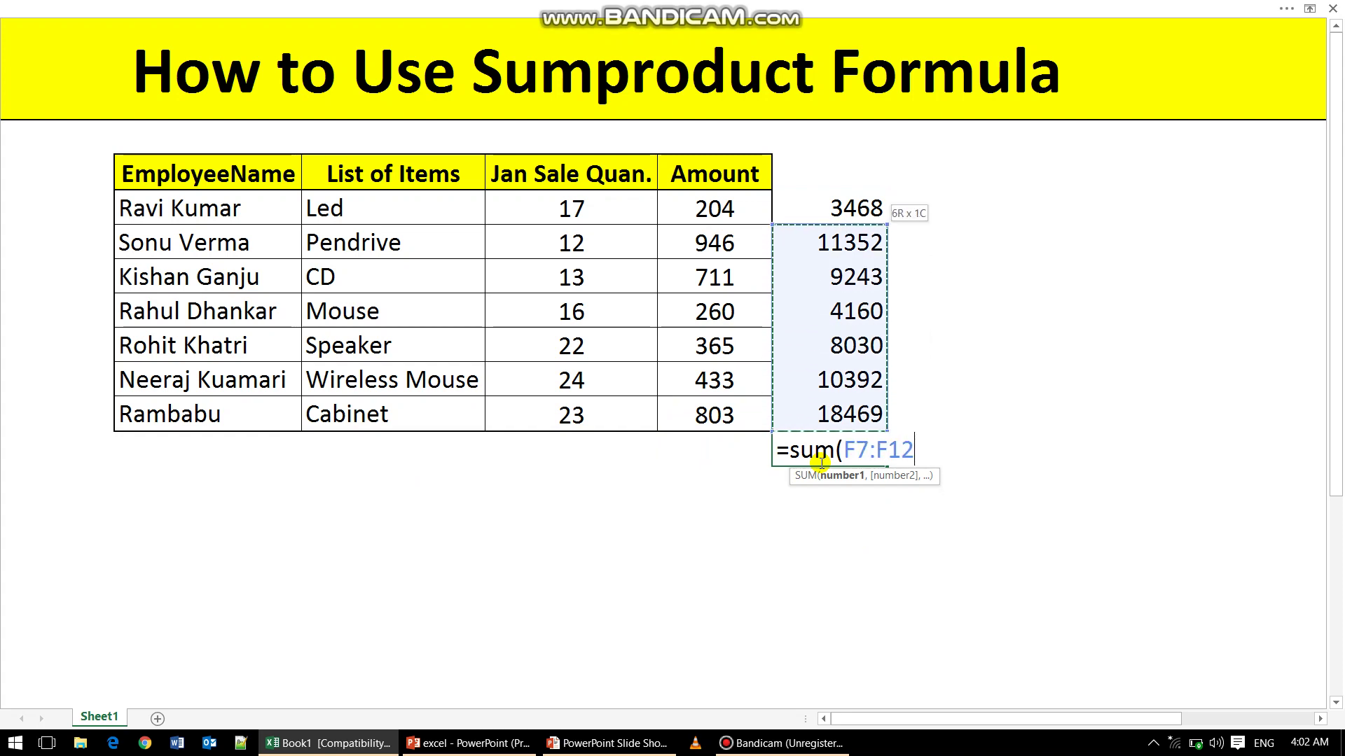
key(shift+Up)
text())
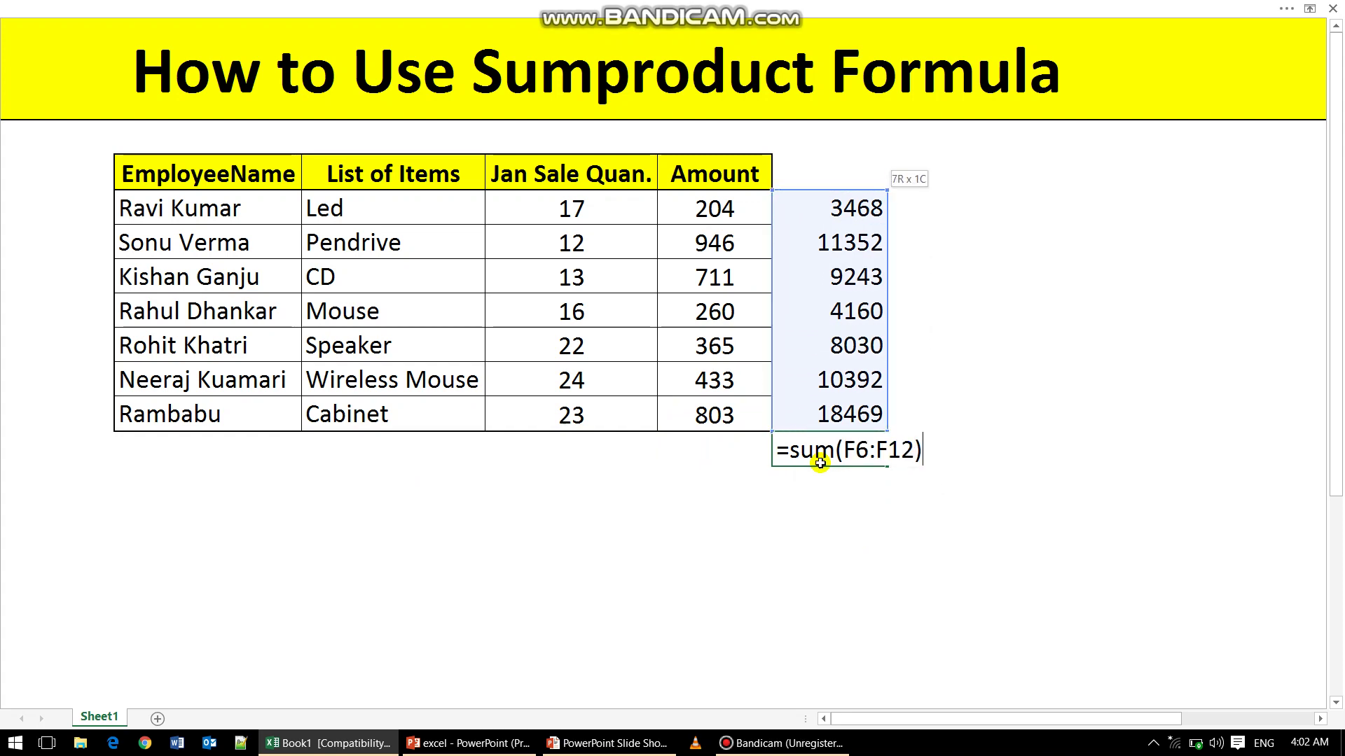
key(Return)
key(Up)
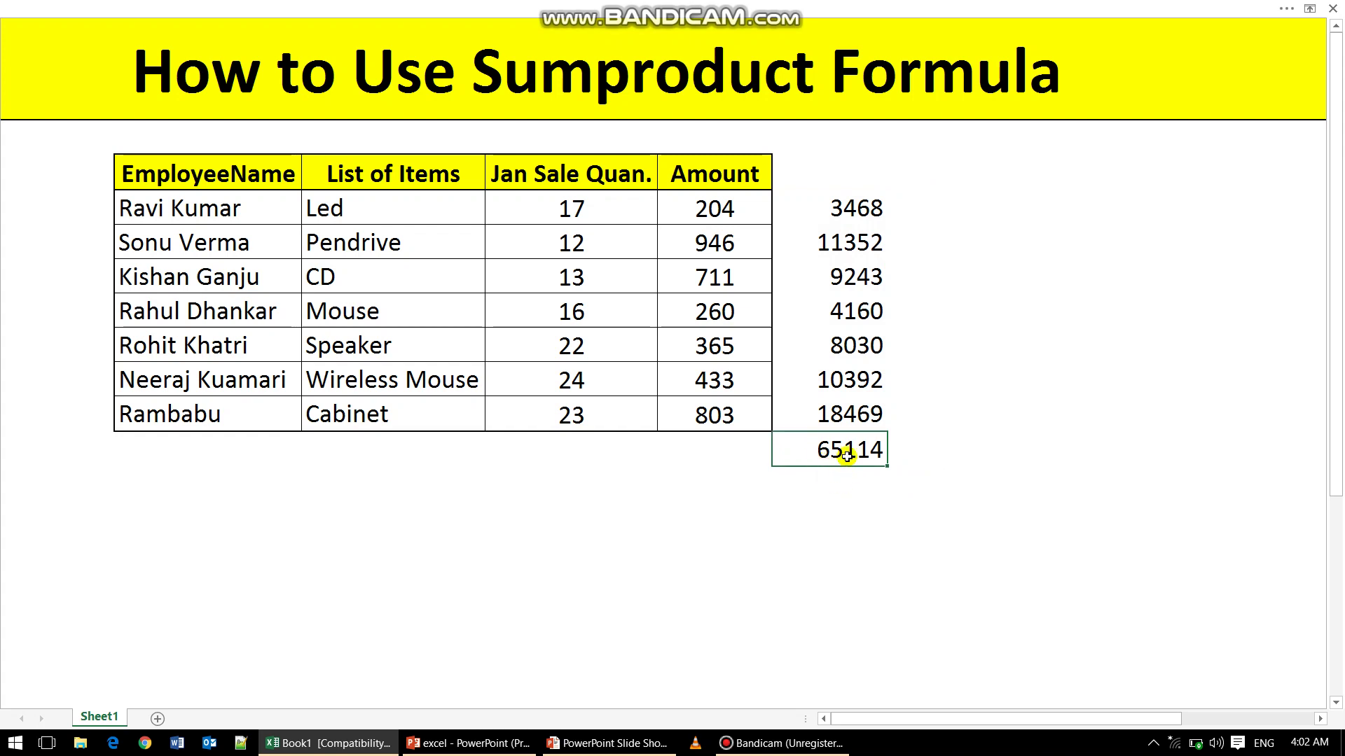
drag(592, 208, 600, 414)
drag(402, 208, 408, 414)
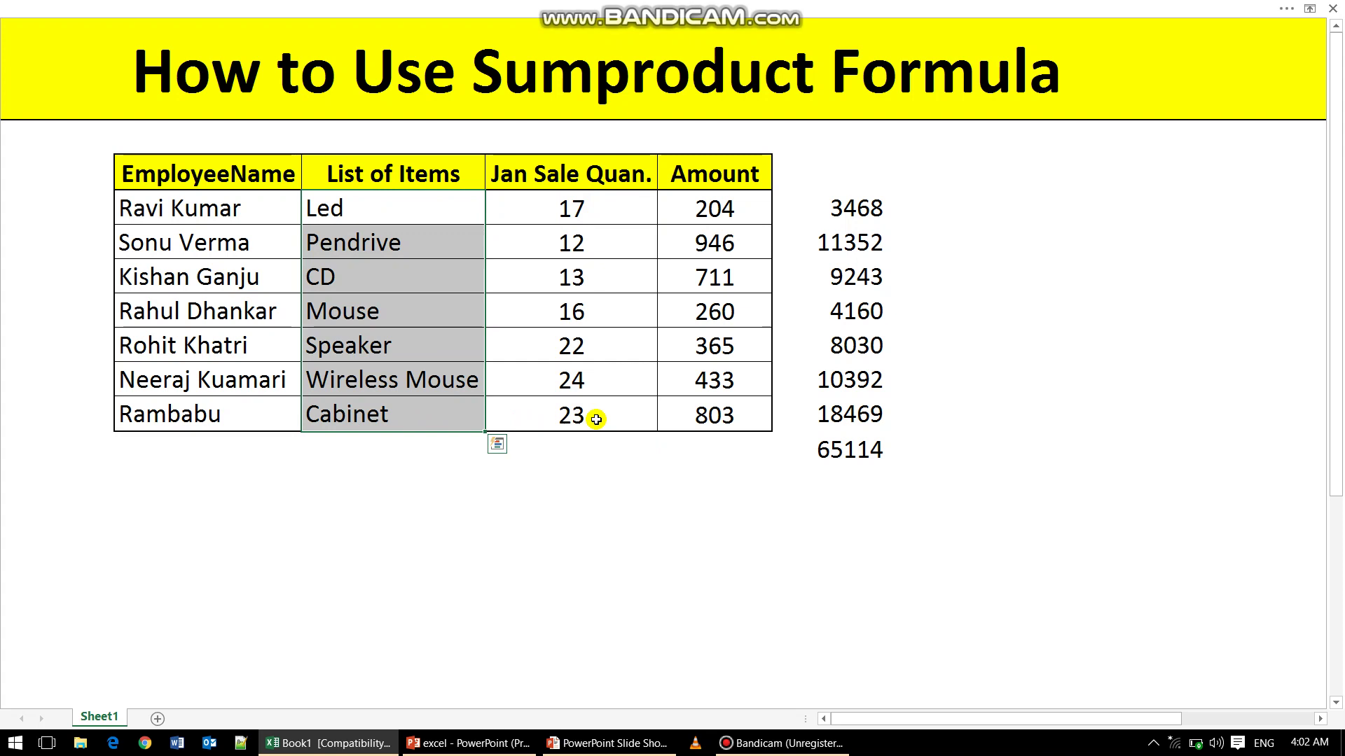
click(863, 452)
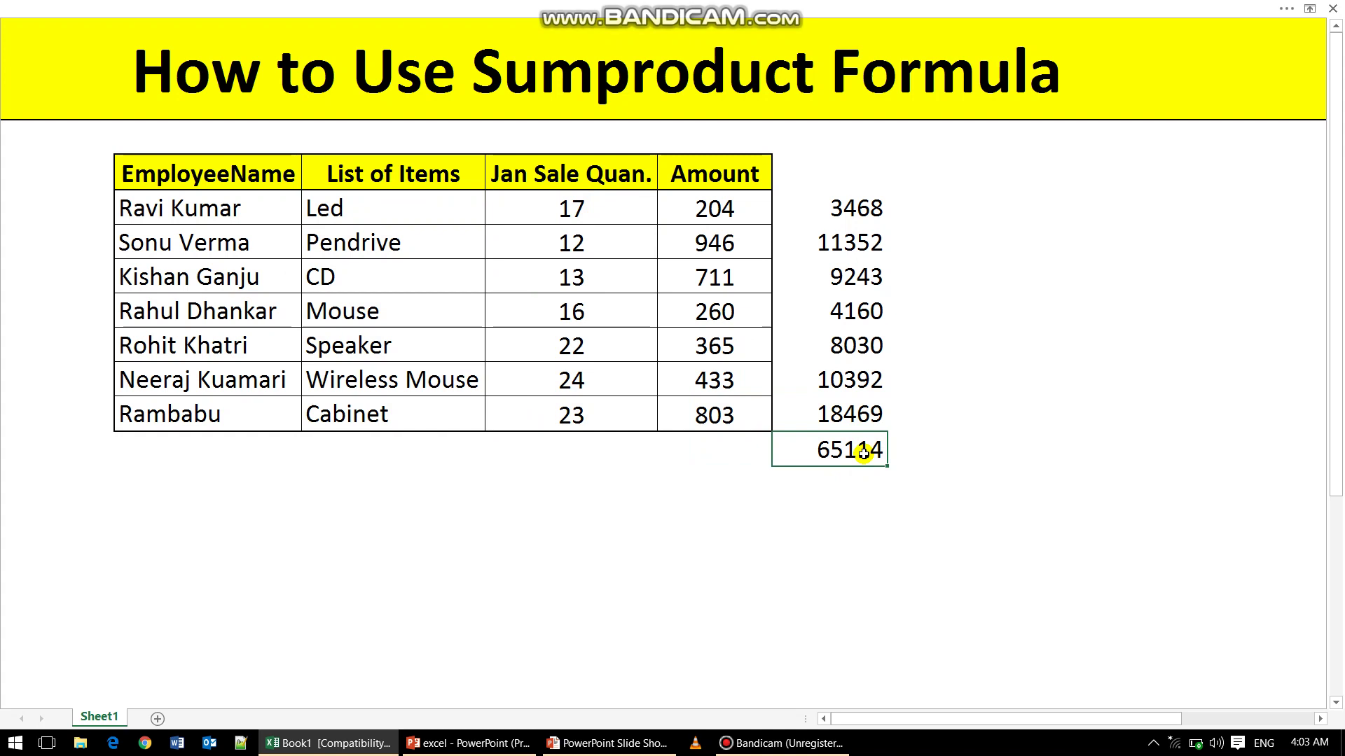
click(600, 288)
click(695, 282)
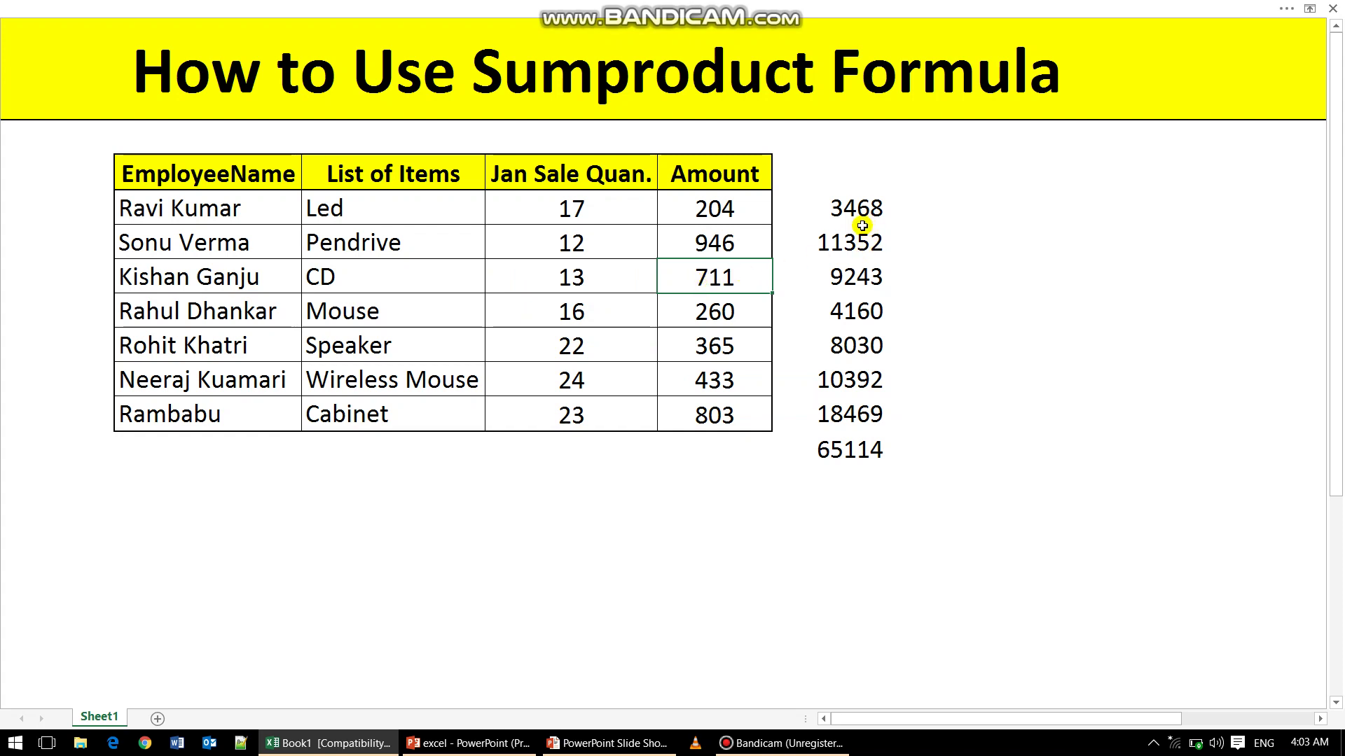
click(838, 450)
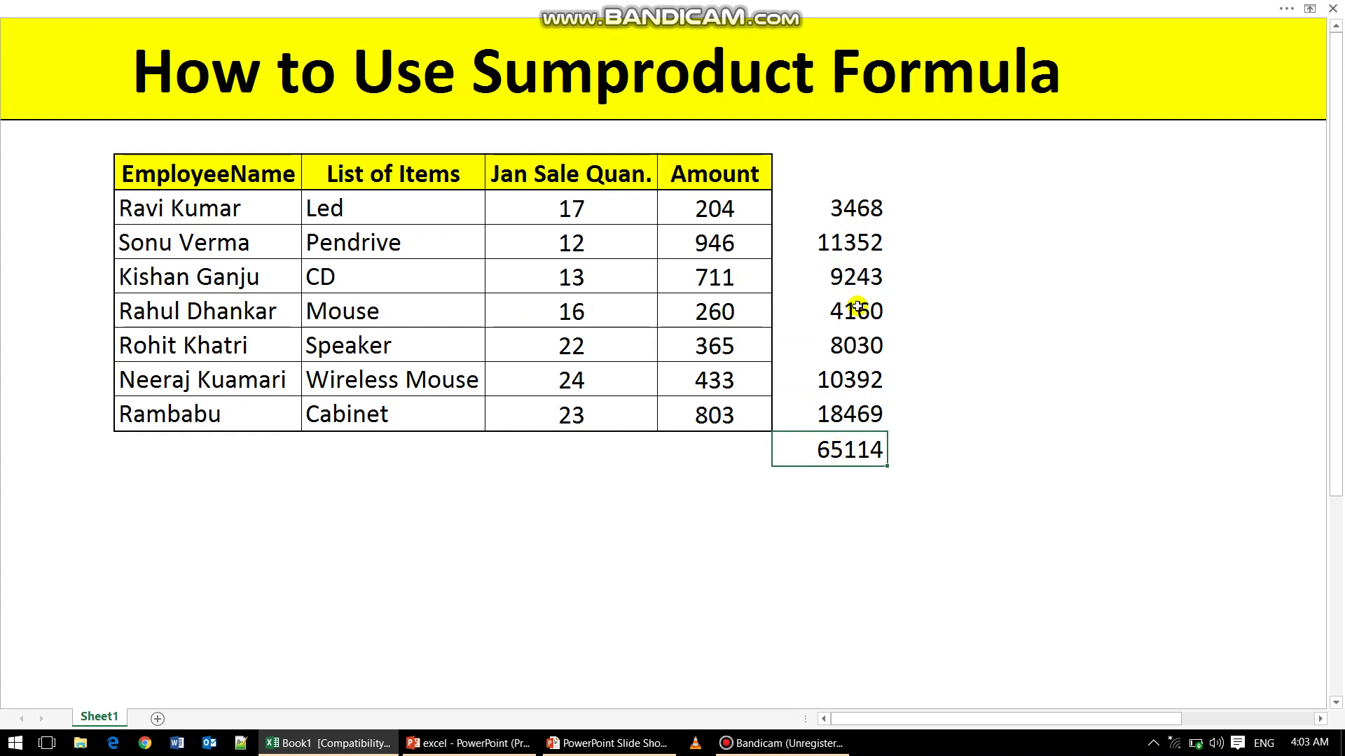
click(849, 220)
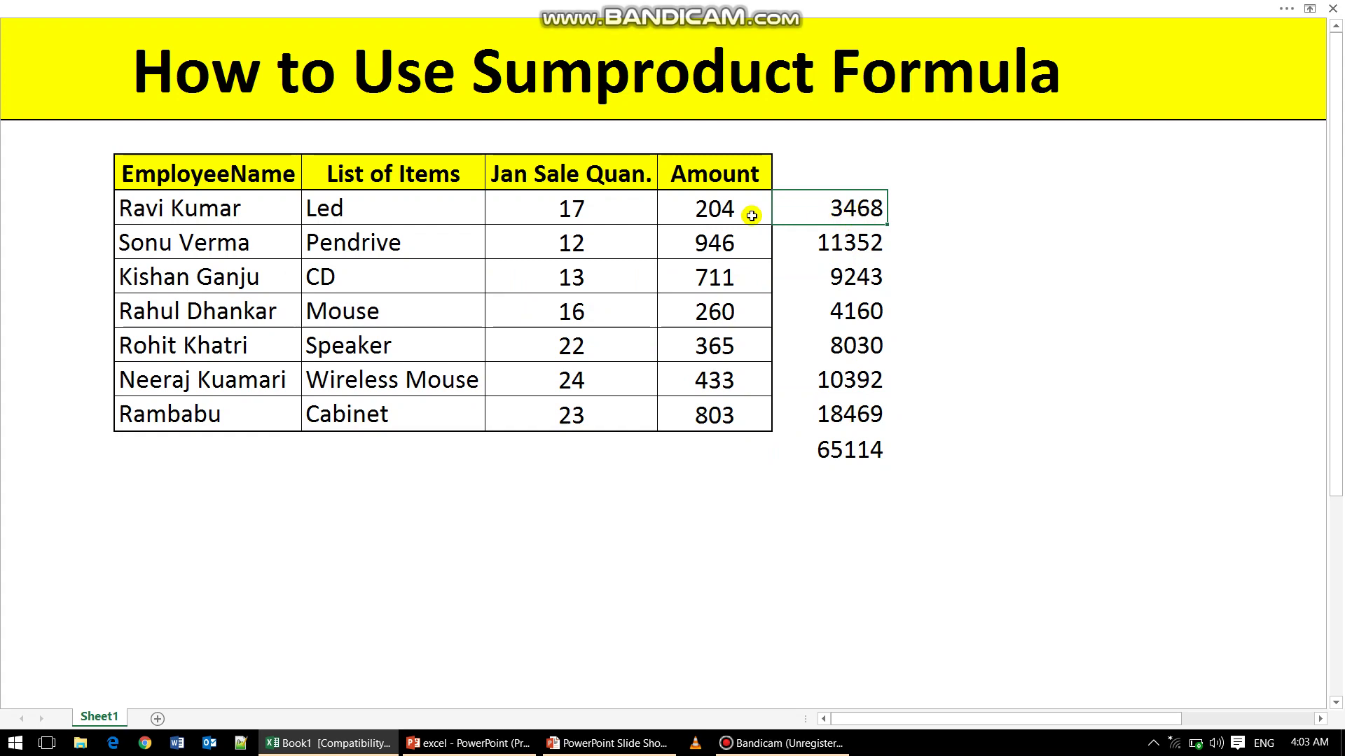
click(622, 213)
click(707, 215)
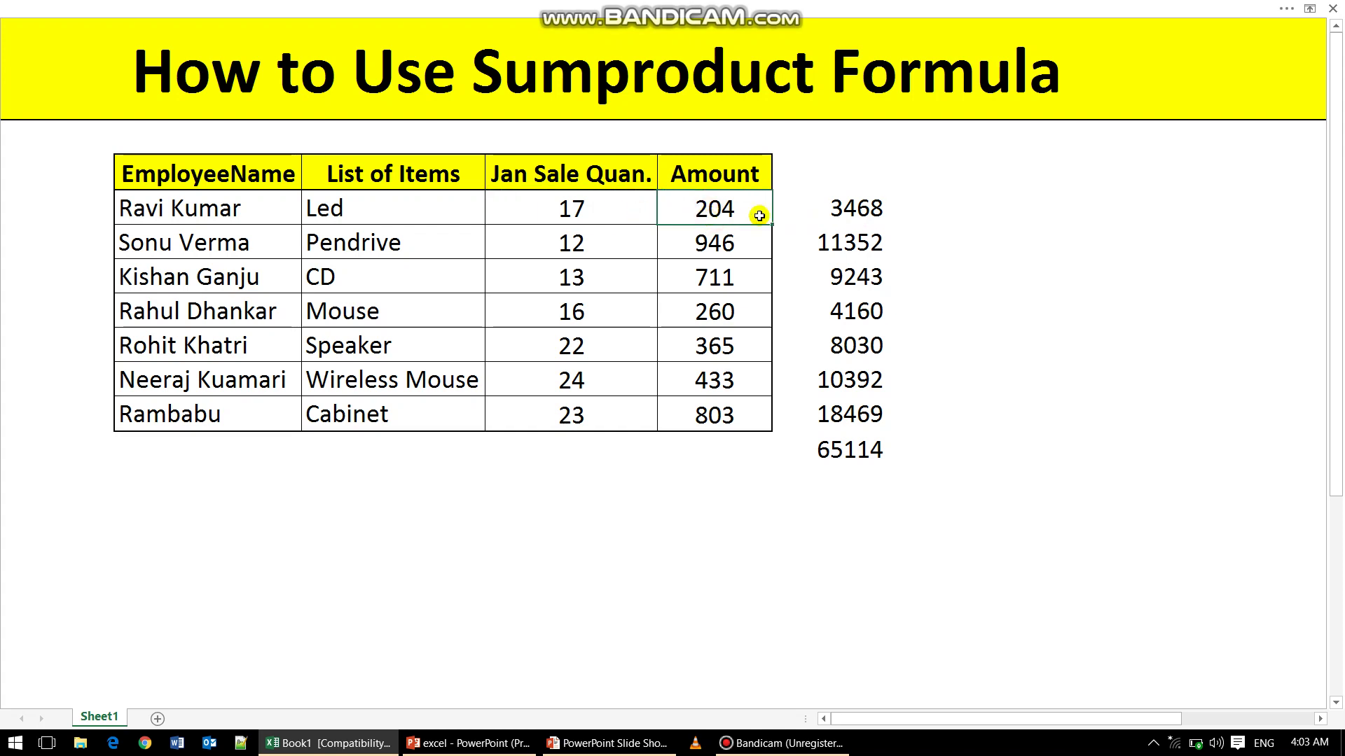
drag(861, 210, 862, 415)
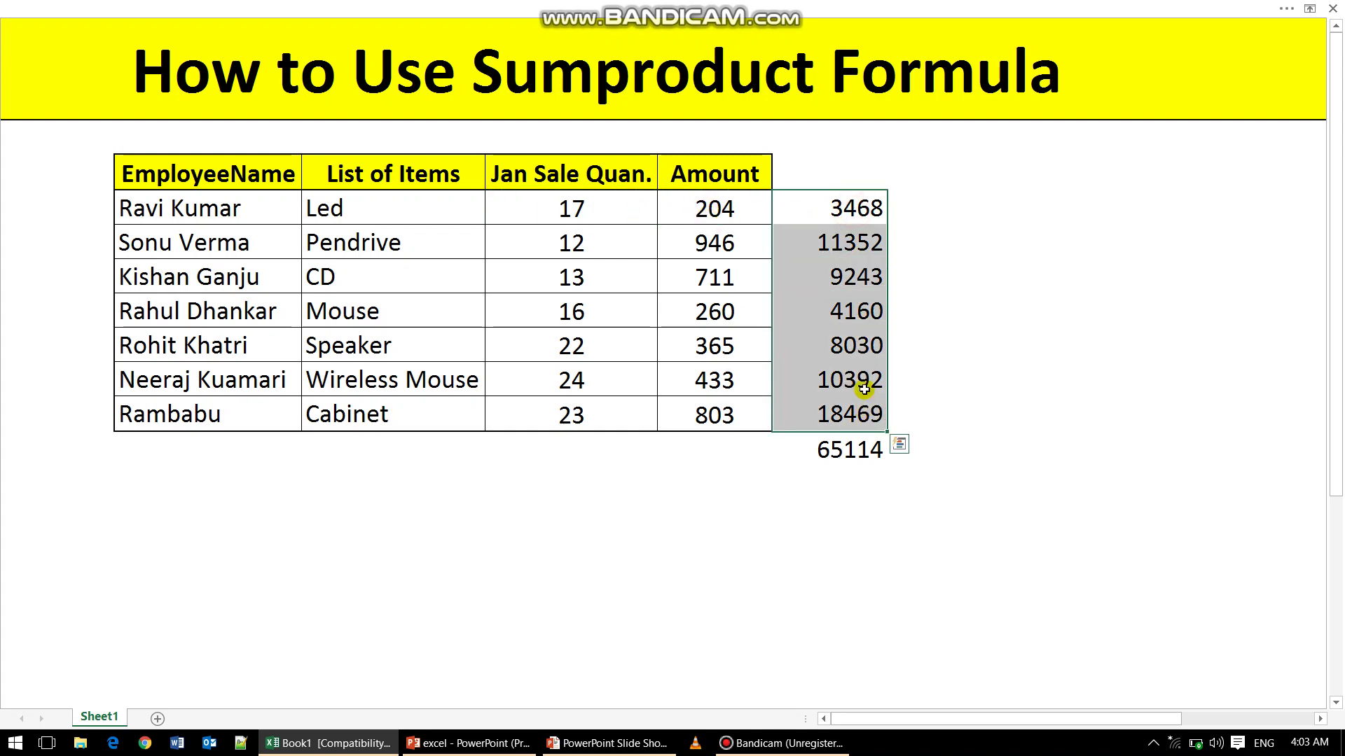
click(863, 210)
mouse_move(865, 214)
mouse_down()
mouse_move(862, 308)
mouse_move(874, 313)
mouse_move(858, 454)
mouse_up()
click(857, 453)
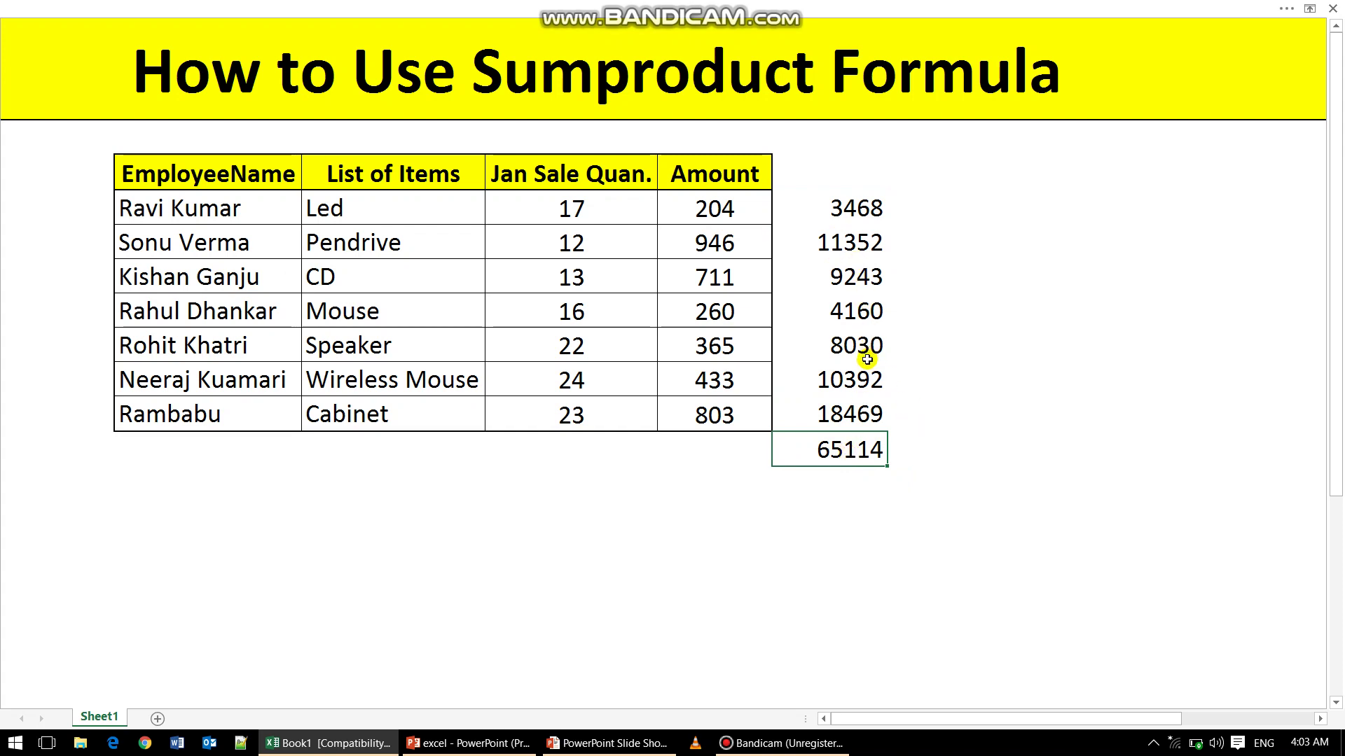
click(729, 105)
double_click(712, 84)
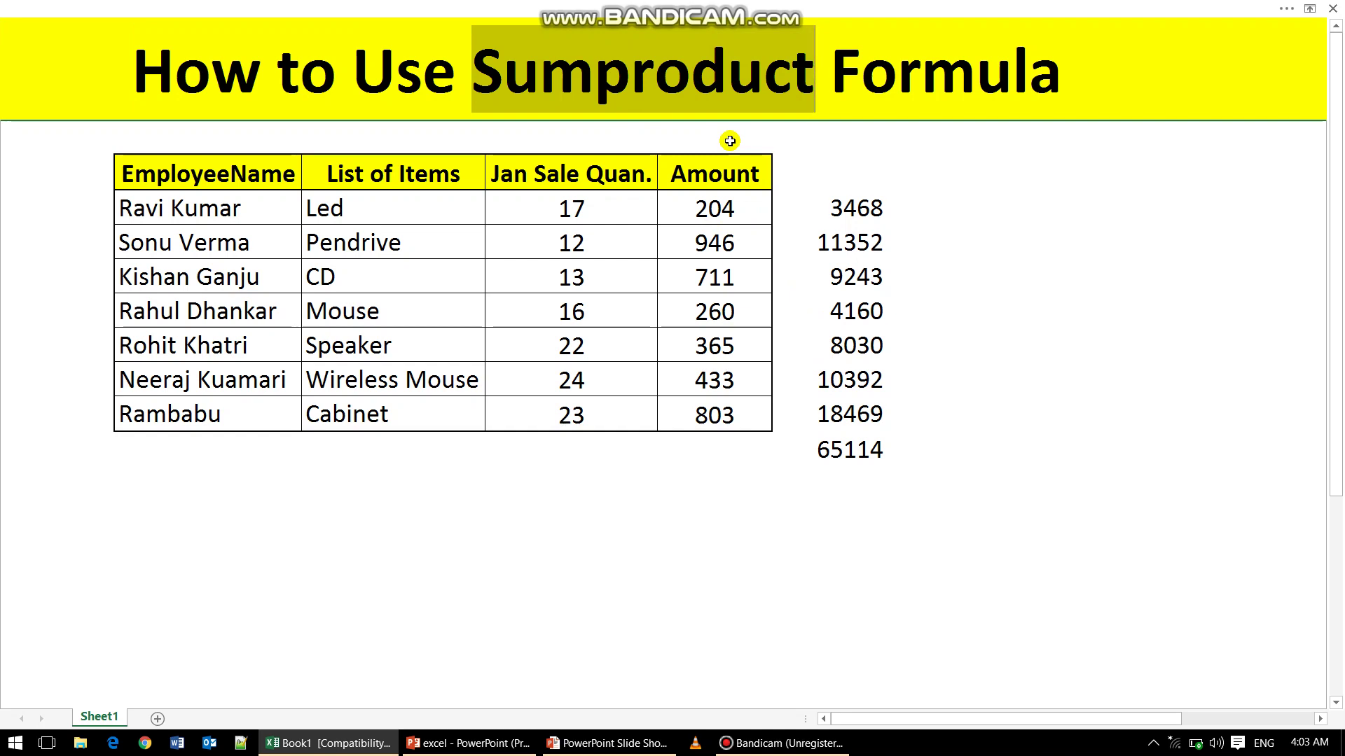
click(841, 270)
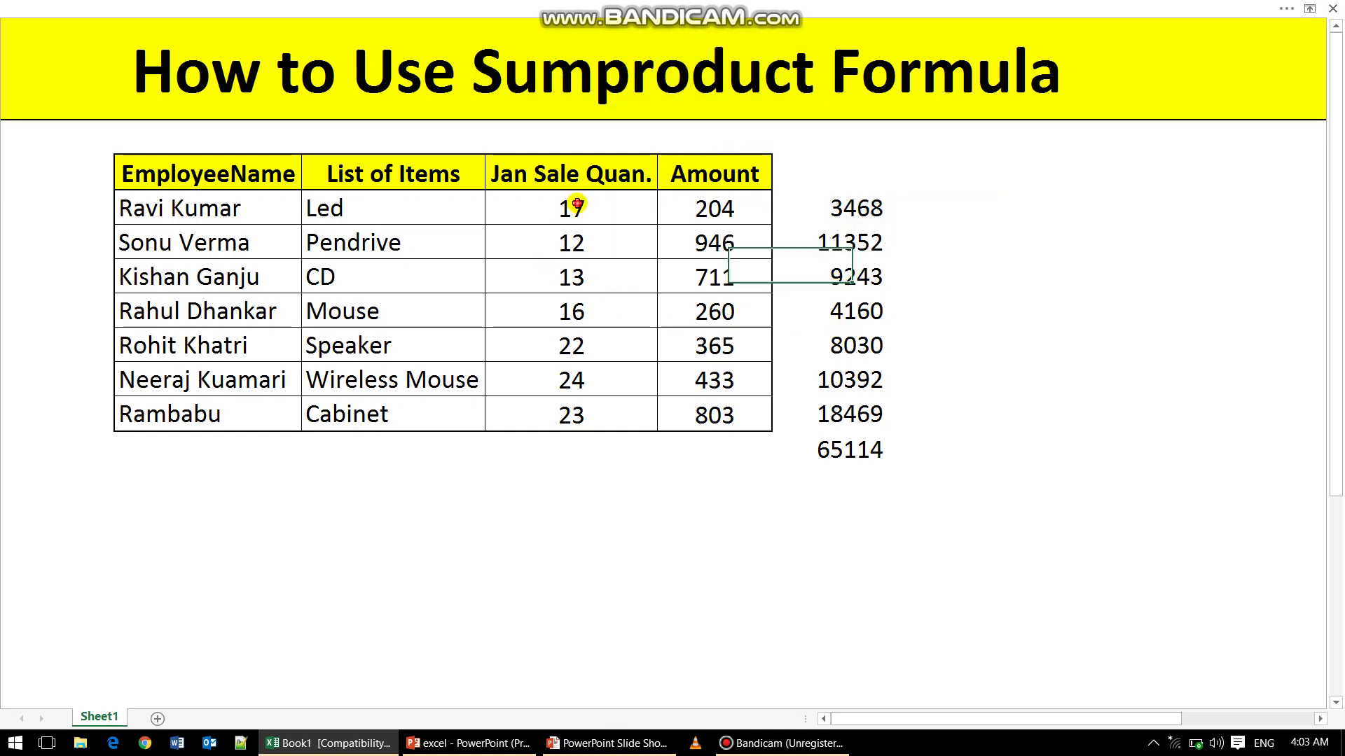
drag(573, 207, 595, 417)
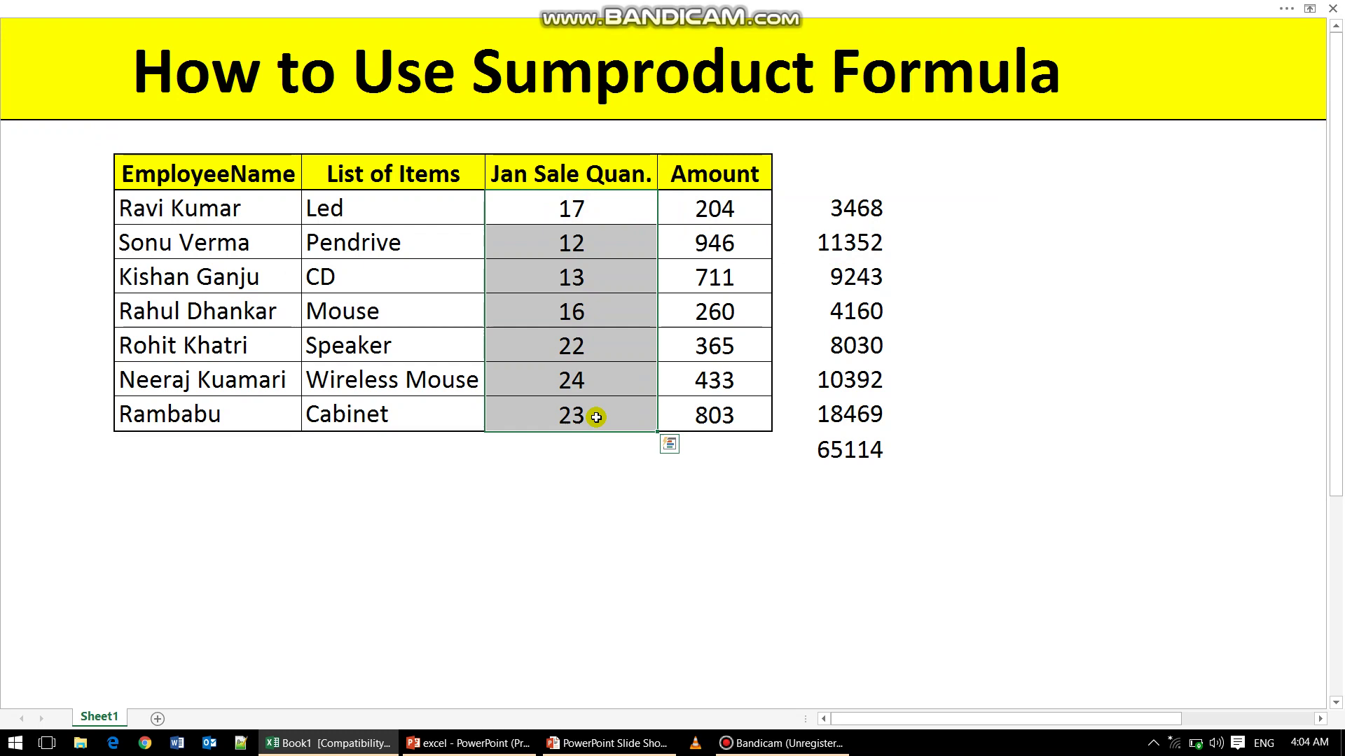
drag(698, 208, 707, 415)
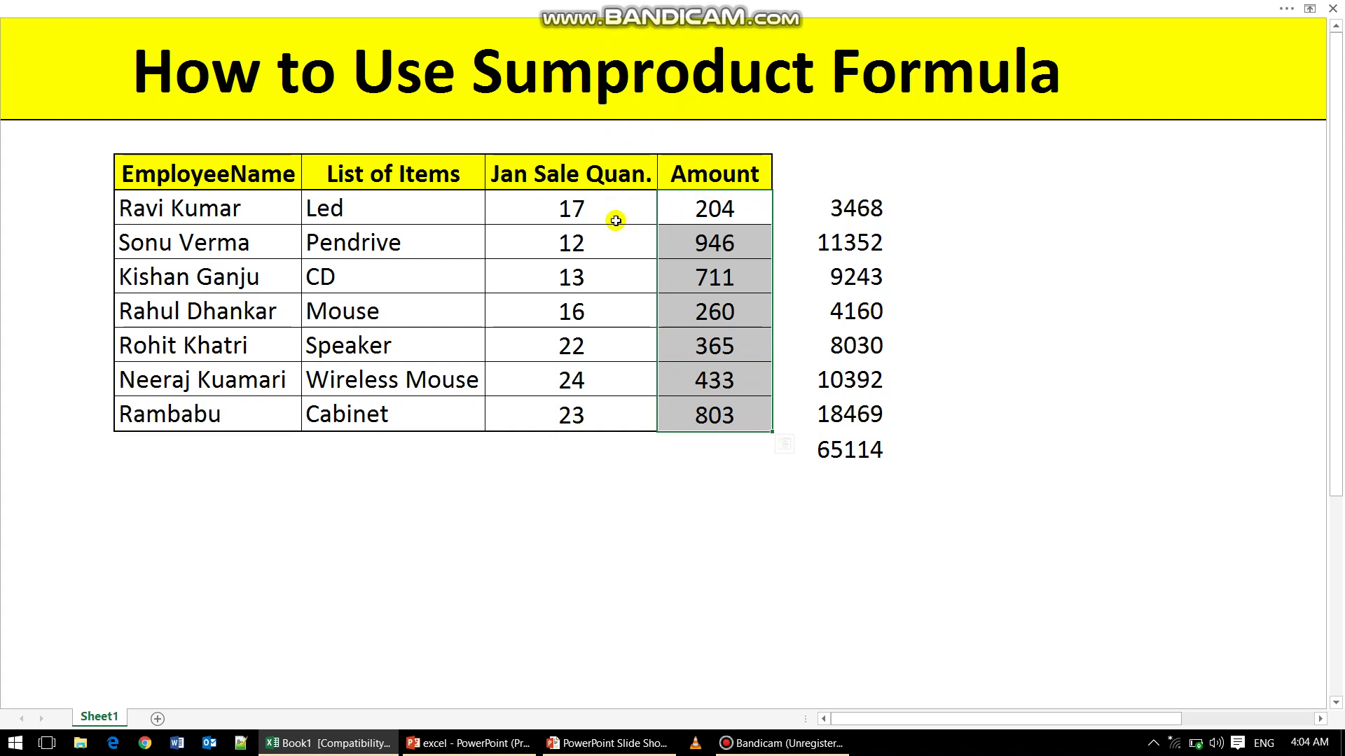
drag(612, 210, 621, 411)
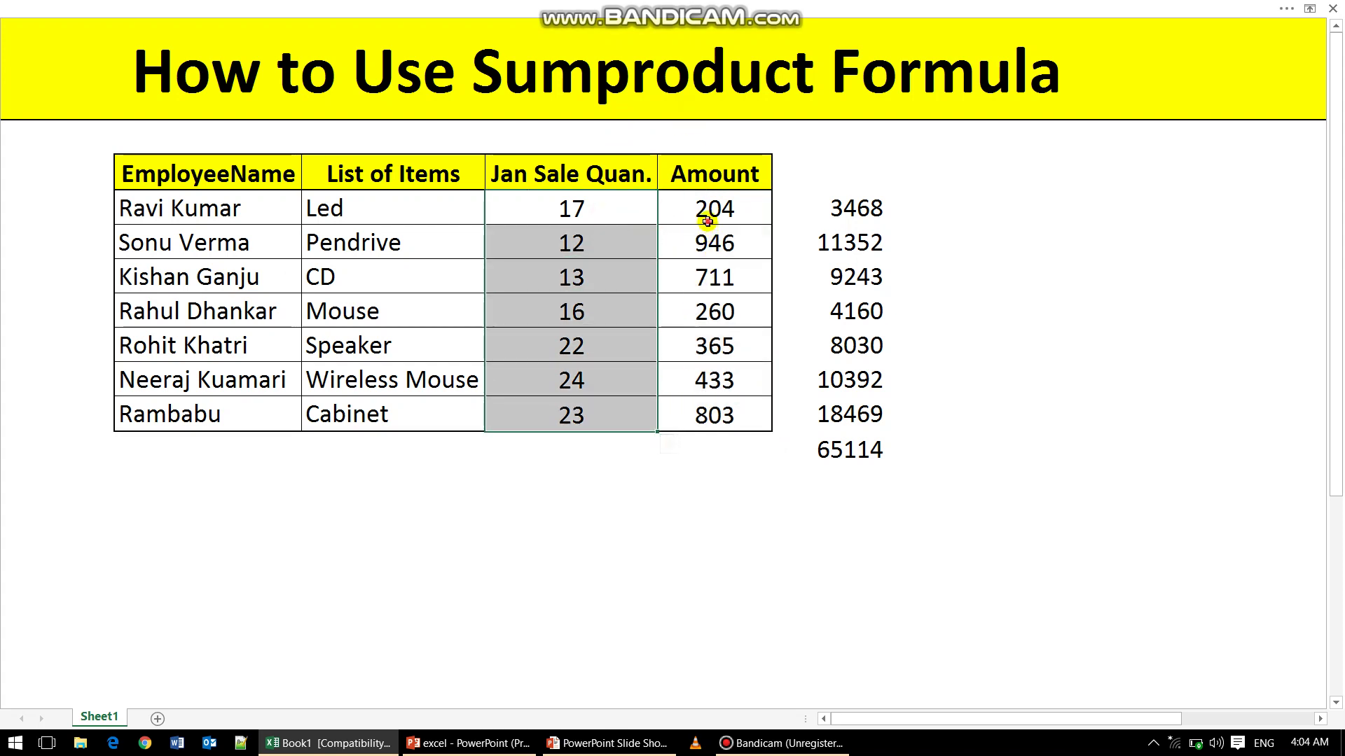
drag(711, 210, 708, 403)
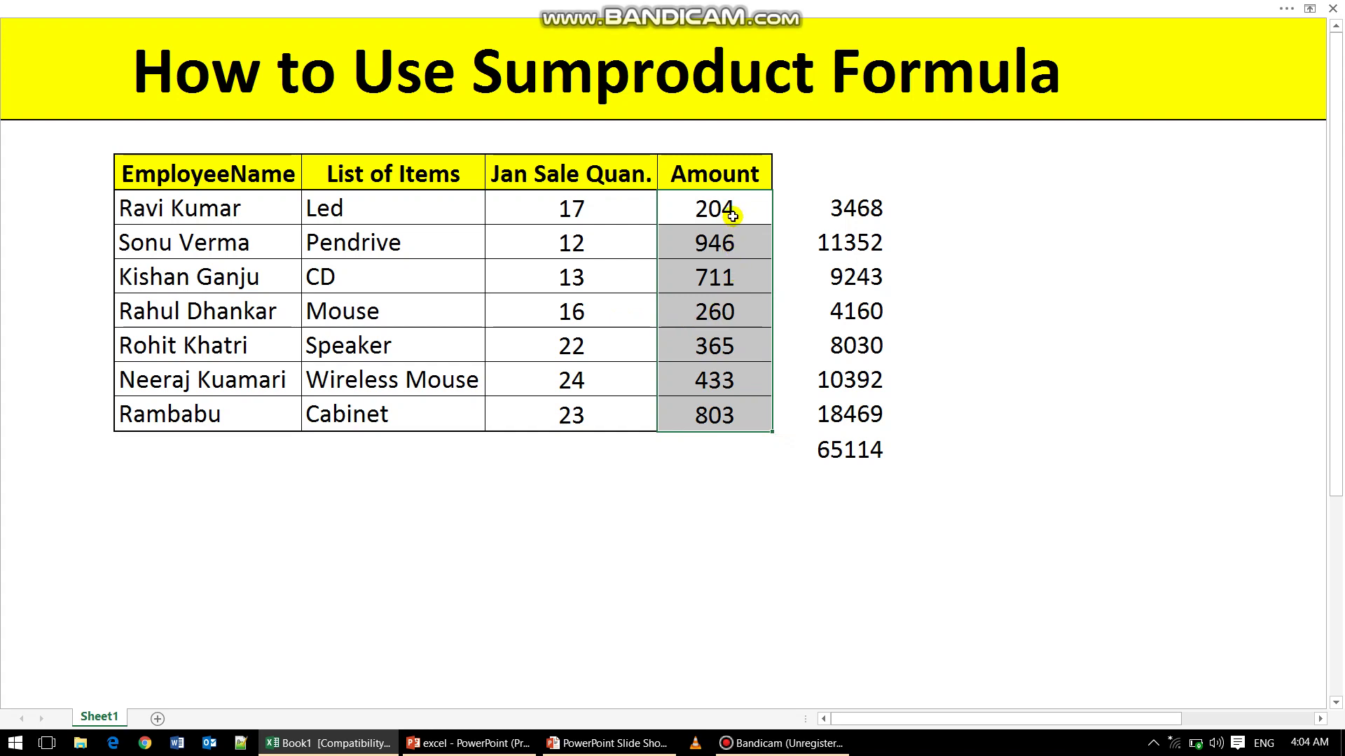
click(686, 90)
double_click(686, 90)
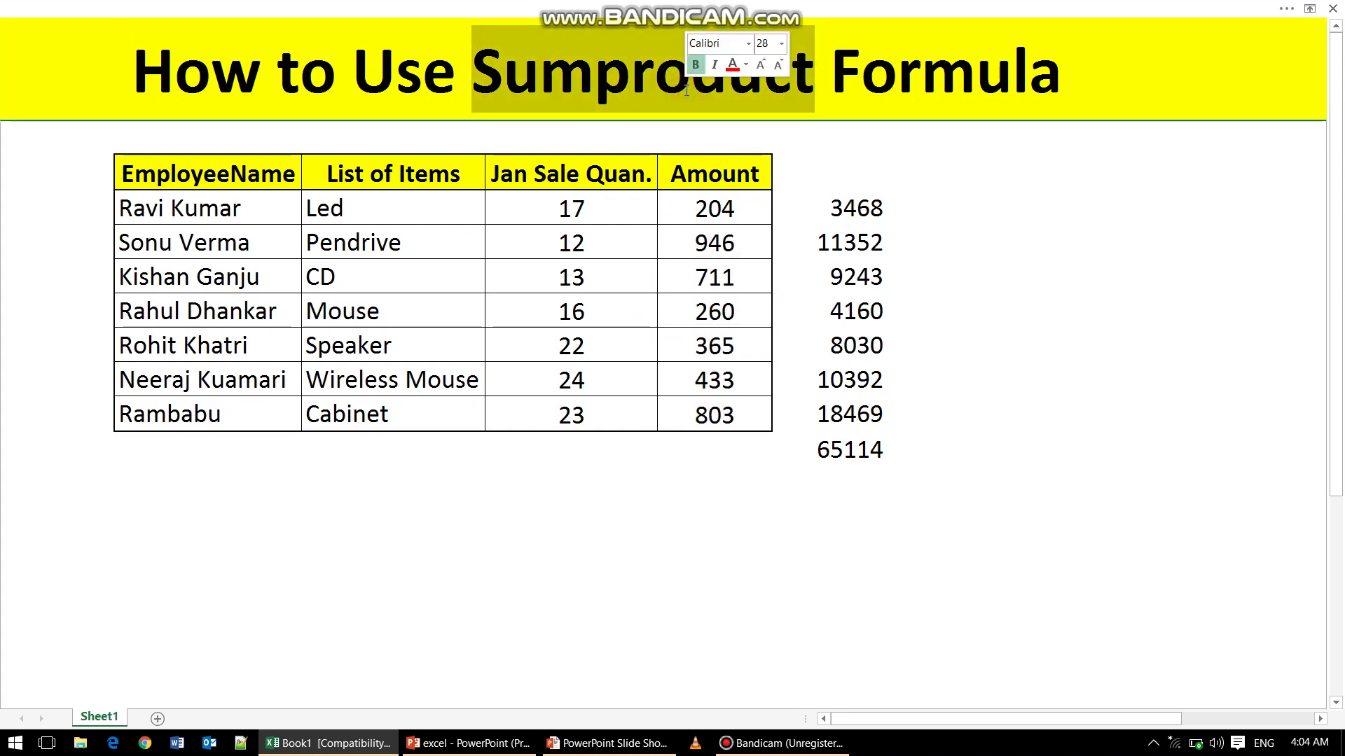
click(723, 250)
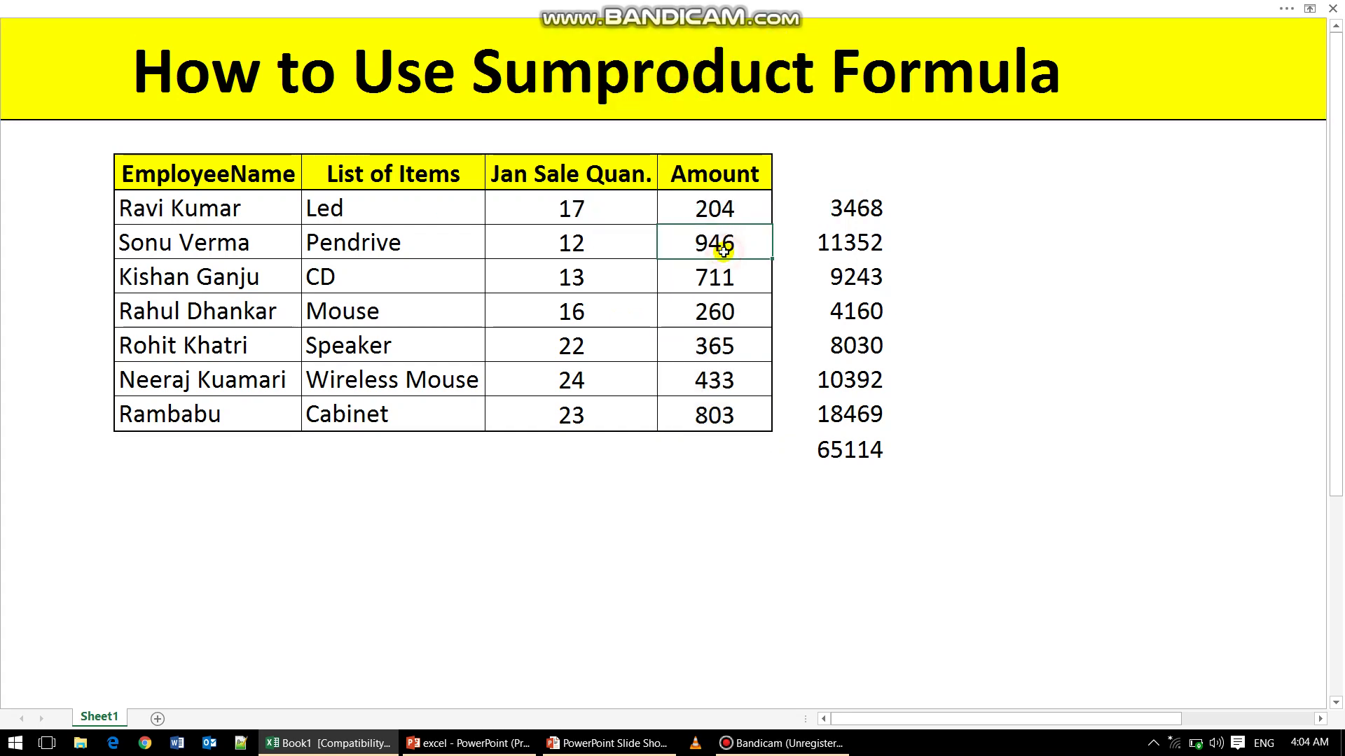
click(821, 210)
click(615, 208)
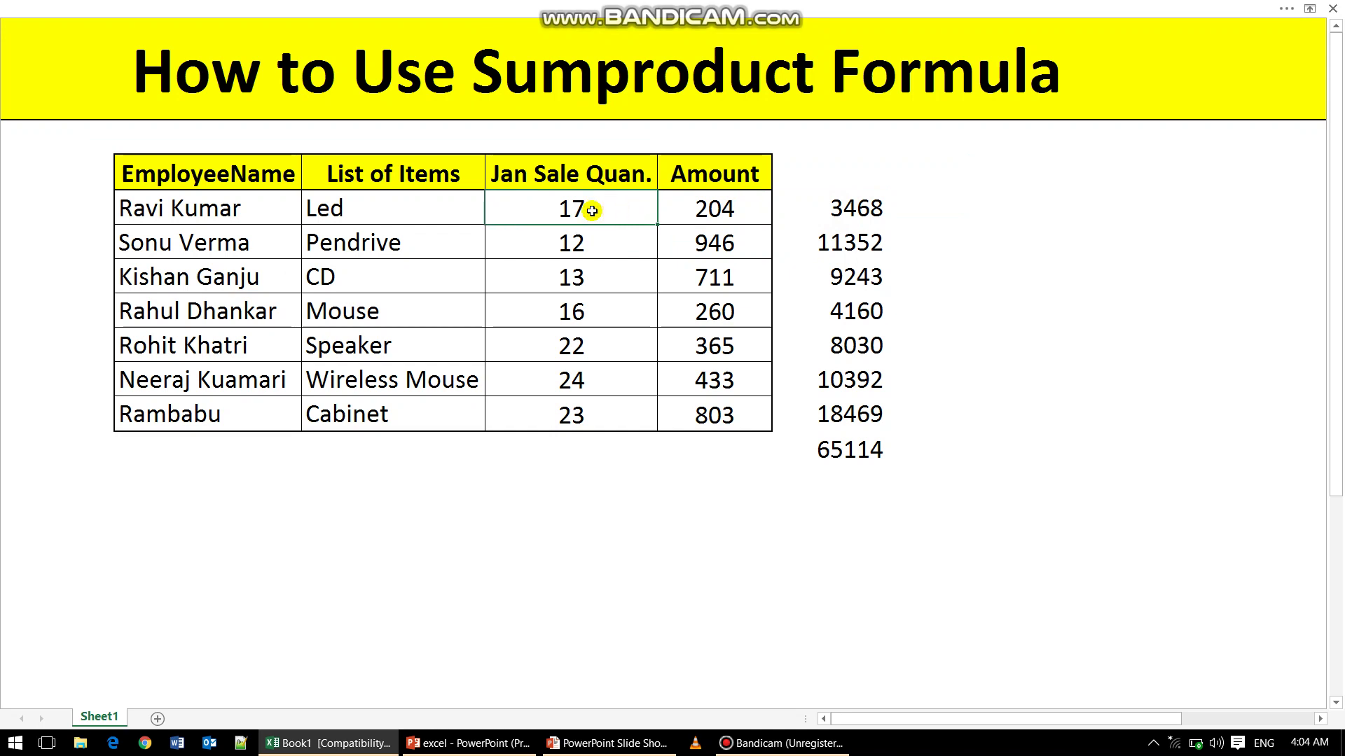
click(706, 218)
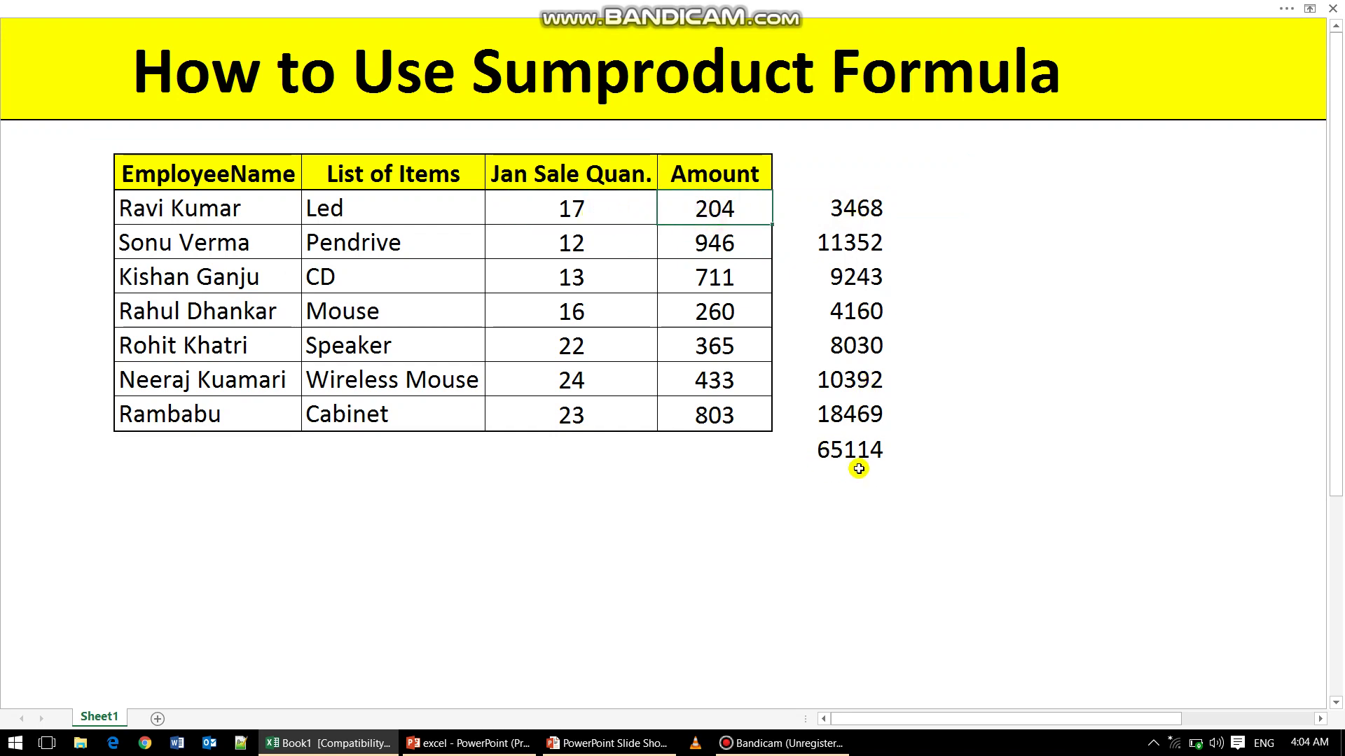
- Enter =SUMPRODUCT(D6:D12,E6:E12) in the cell below the quantity column, returning 65114
click(578, 520)
text(=)
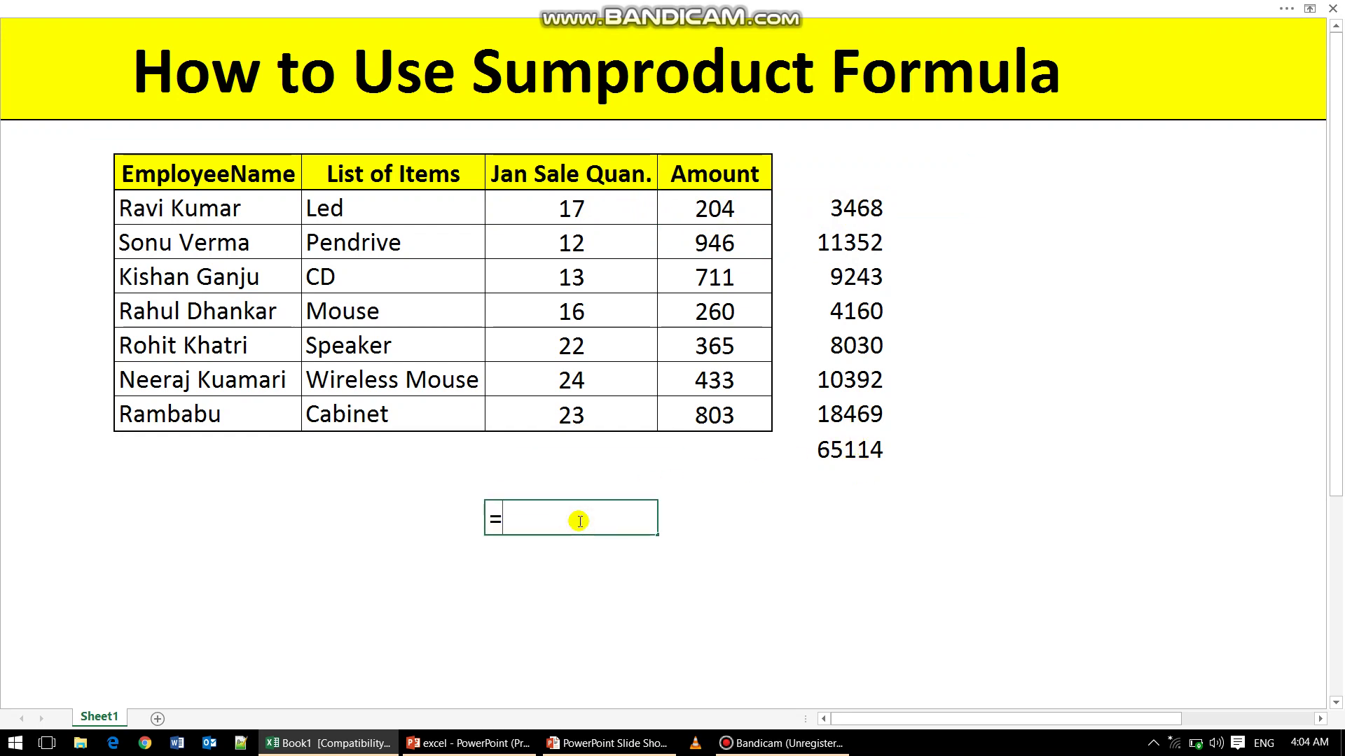
text(s)
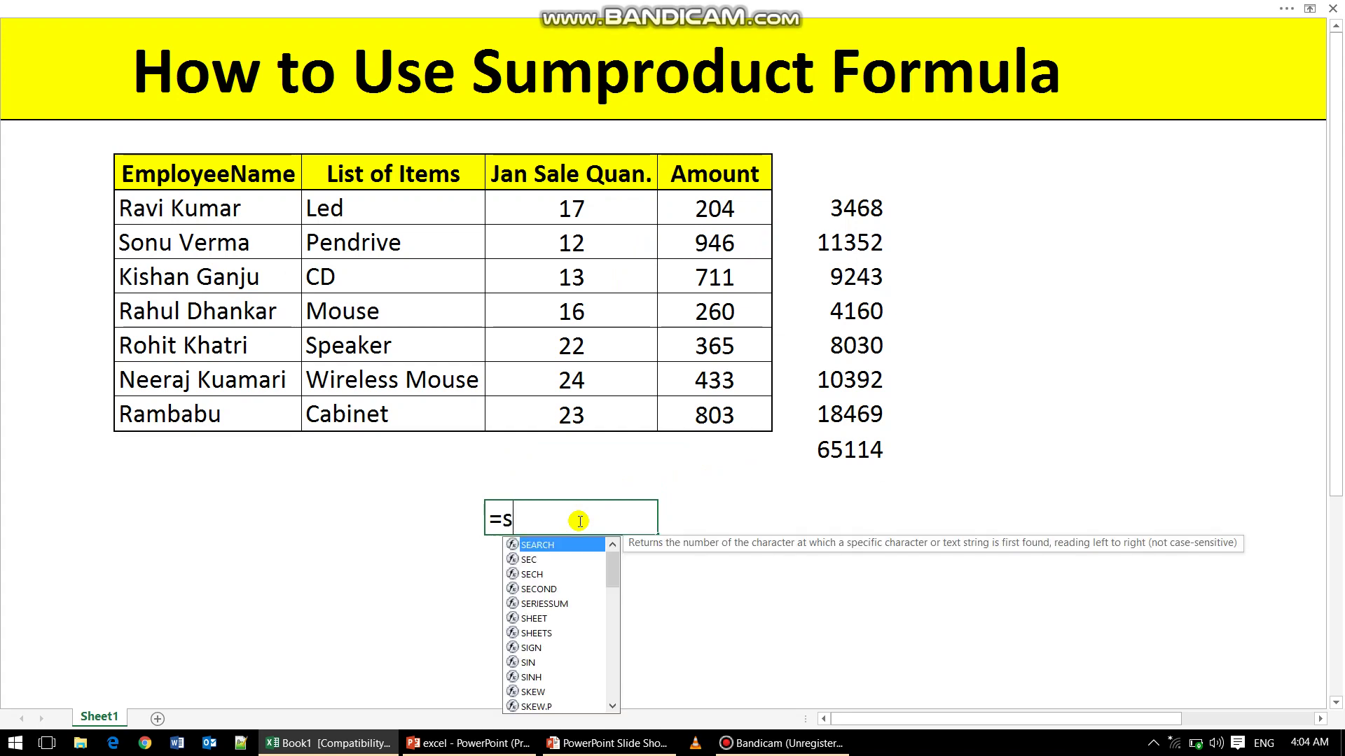
text(umpr)
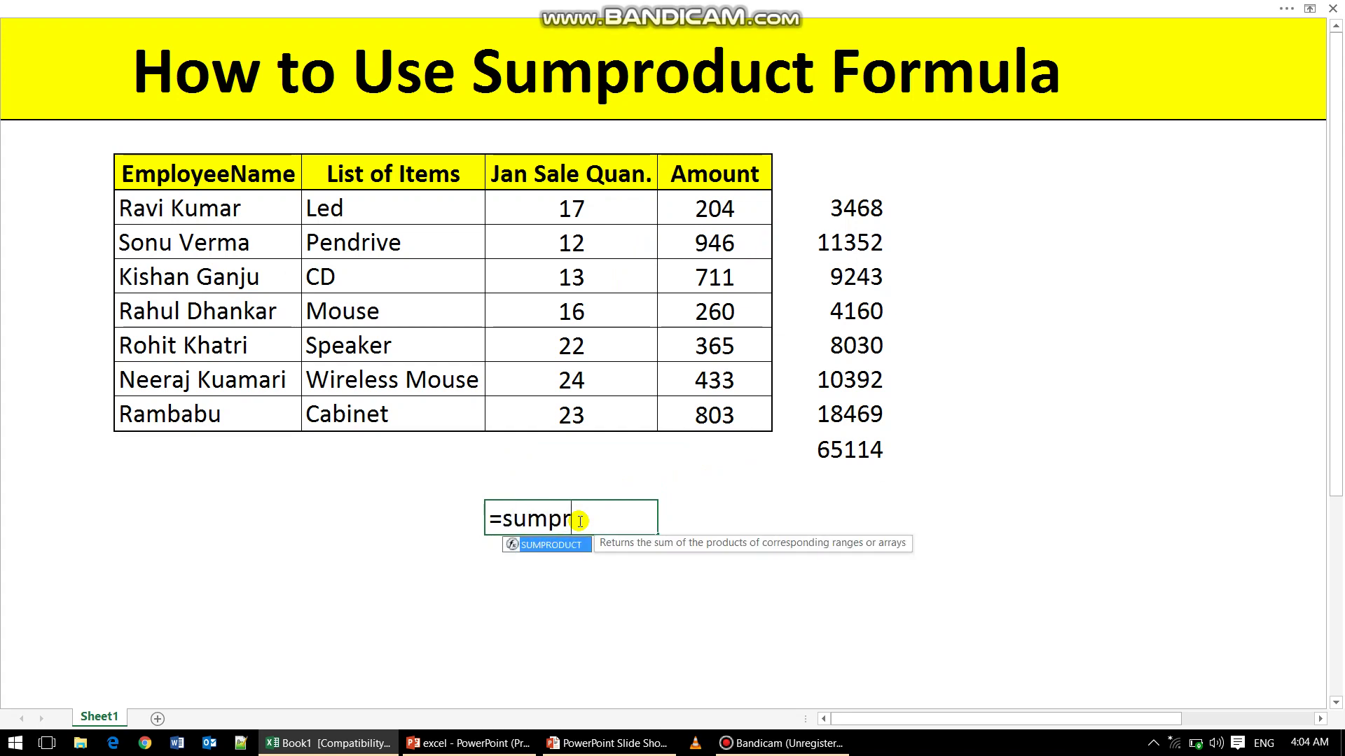
key(Tab)
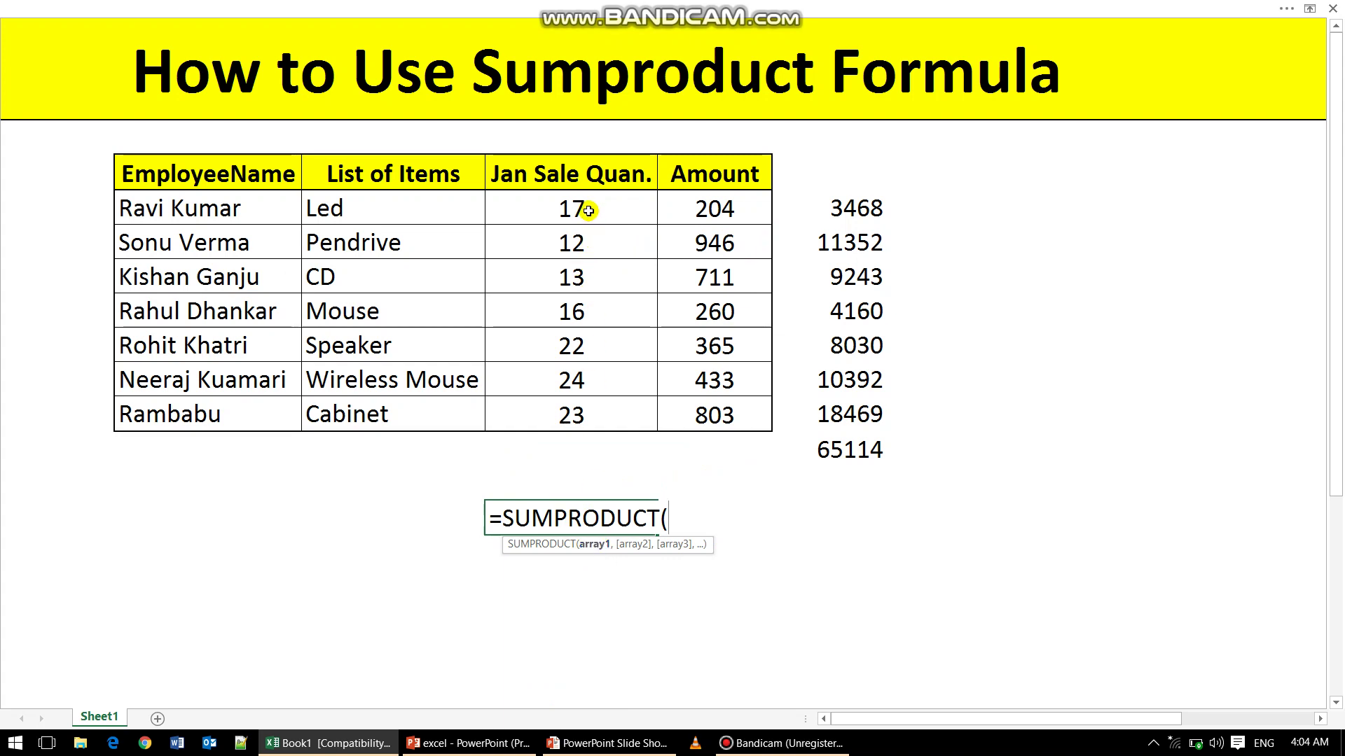
drag(572, 207, 590, 415)
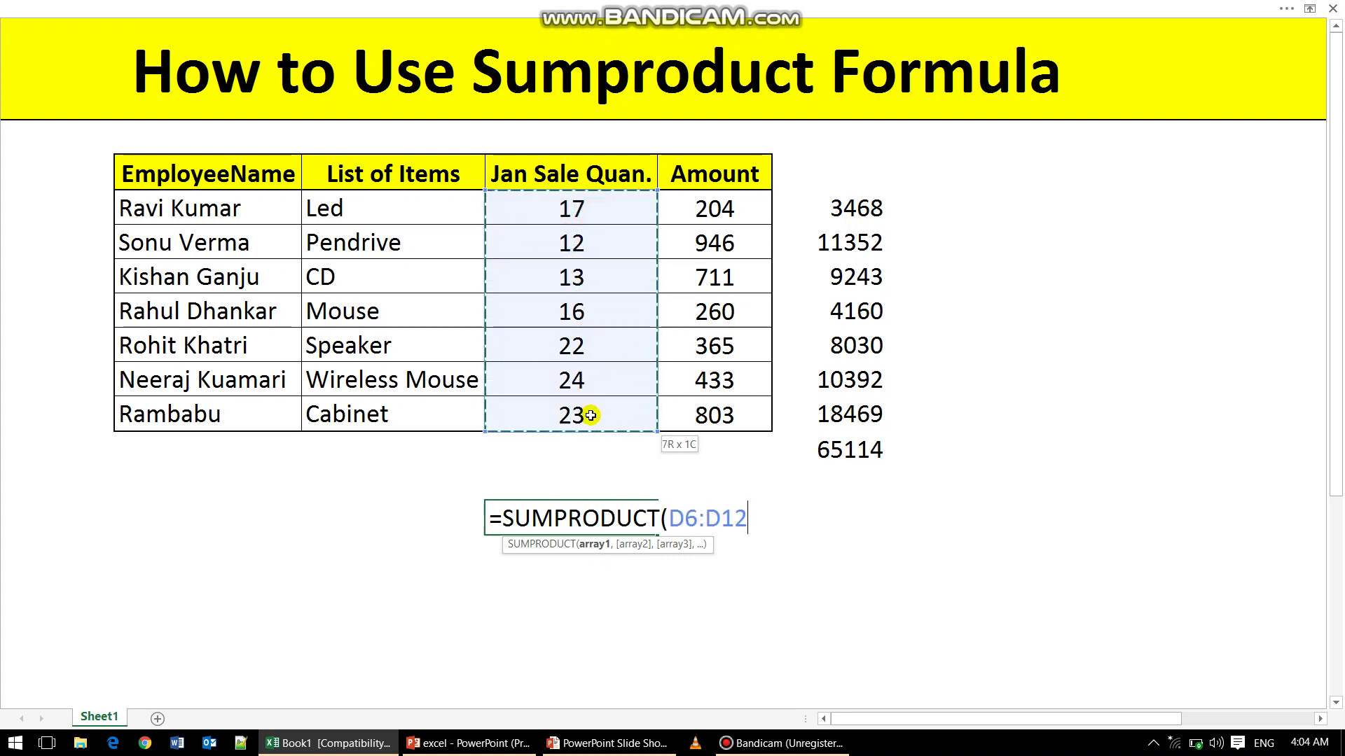
text(,)
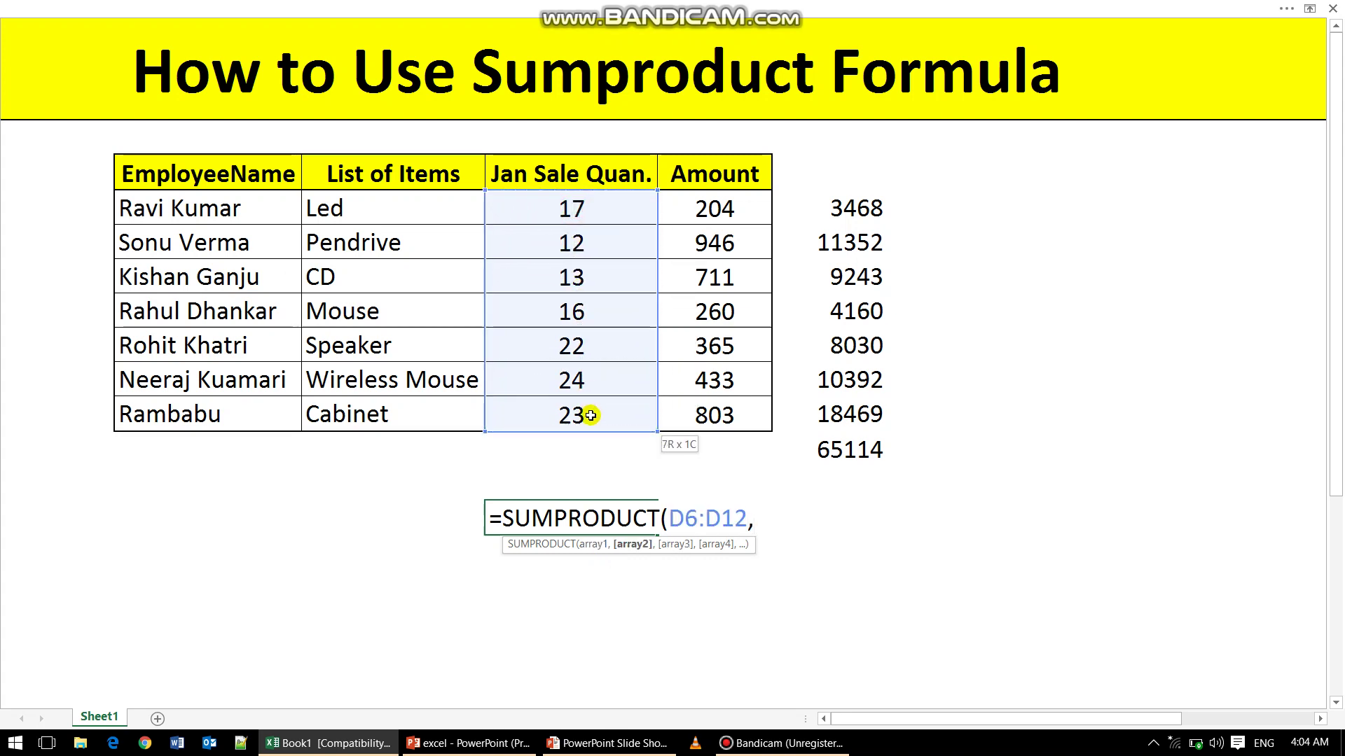
click(708, 209)
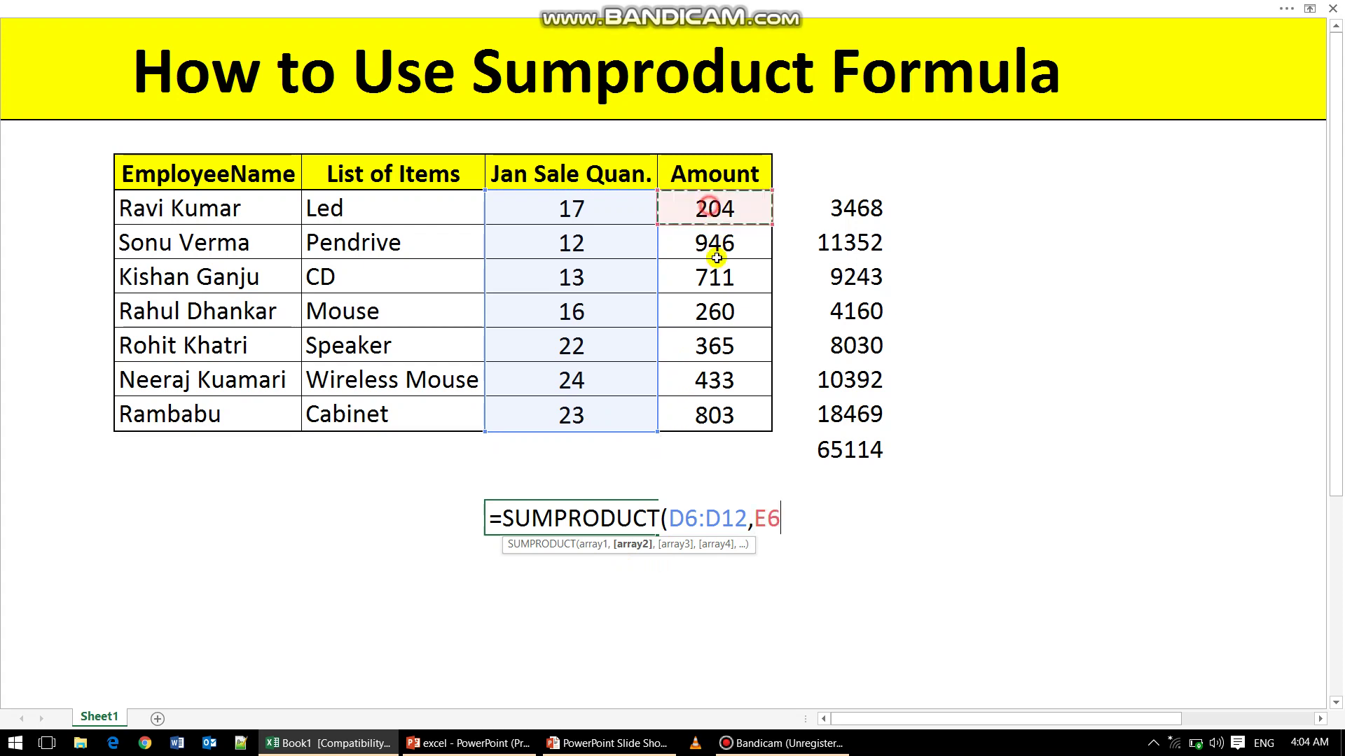
mouse_move(716, 258)
mouse_down()
mouse_move(725, 420)
mouse_move(745, 444)
mouse_up()
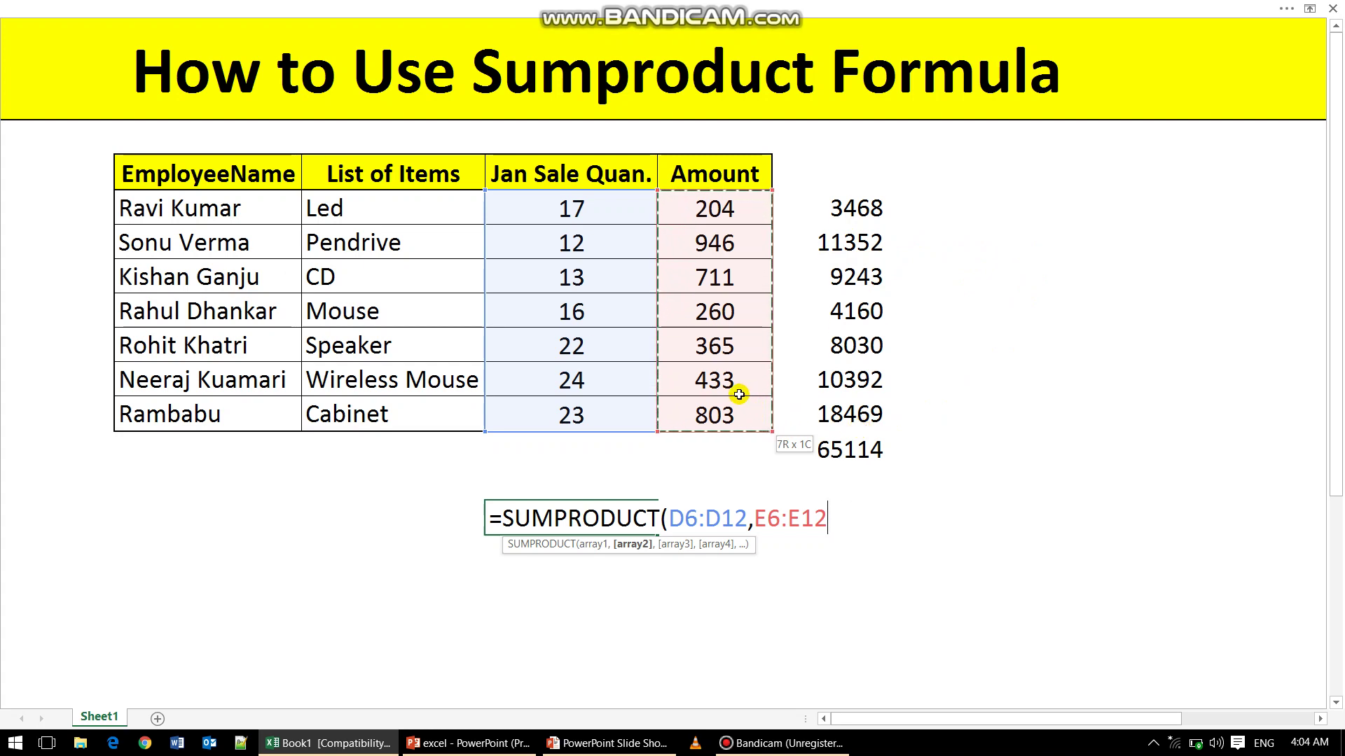
text())
key(Return)
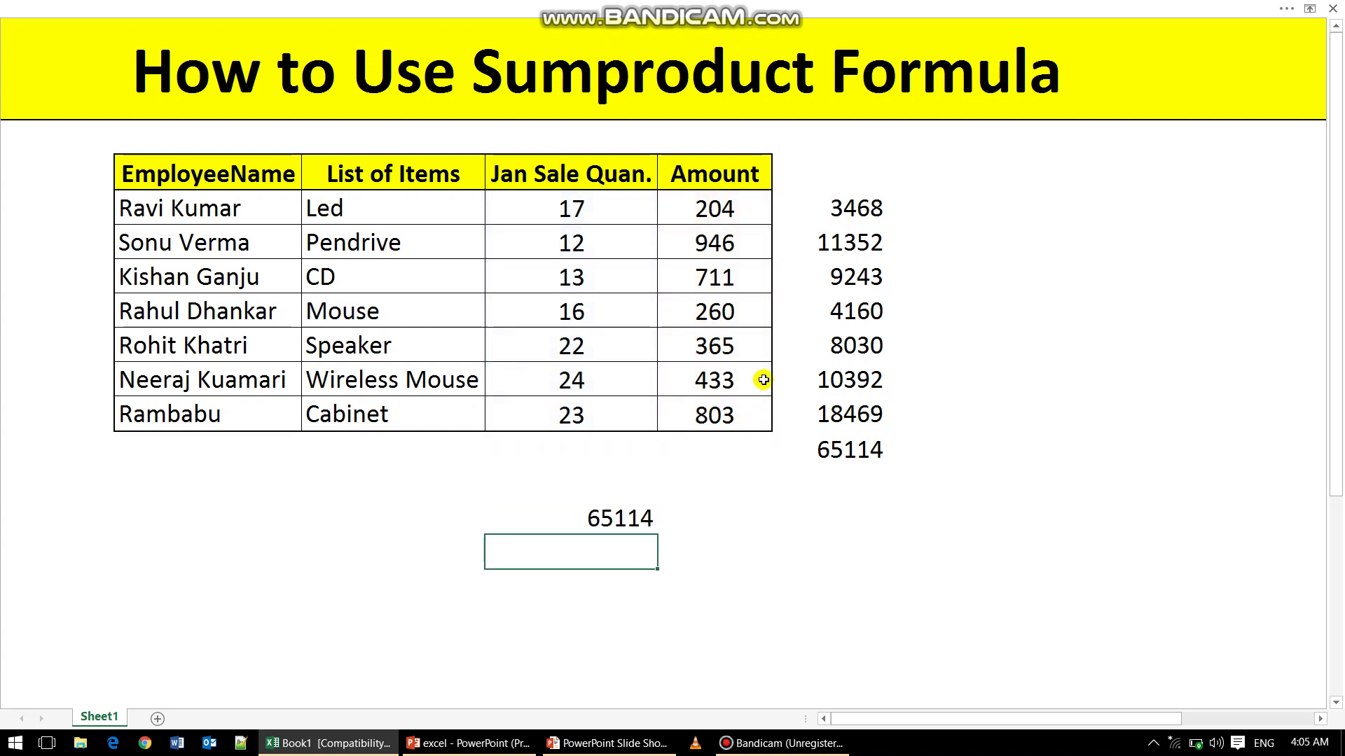
click(620, 520)
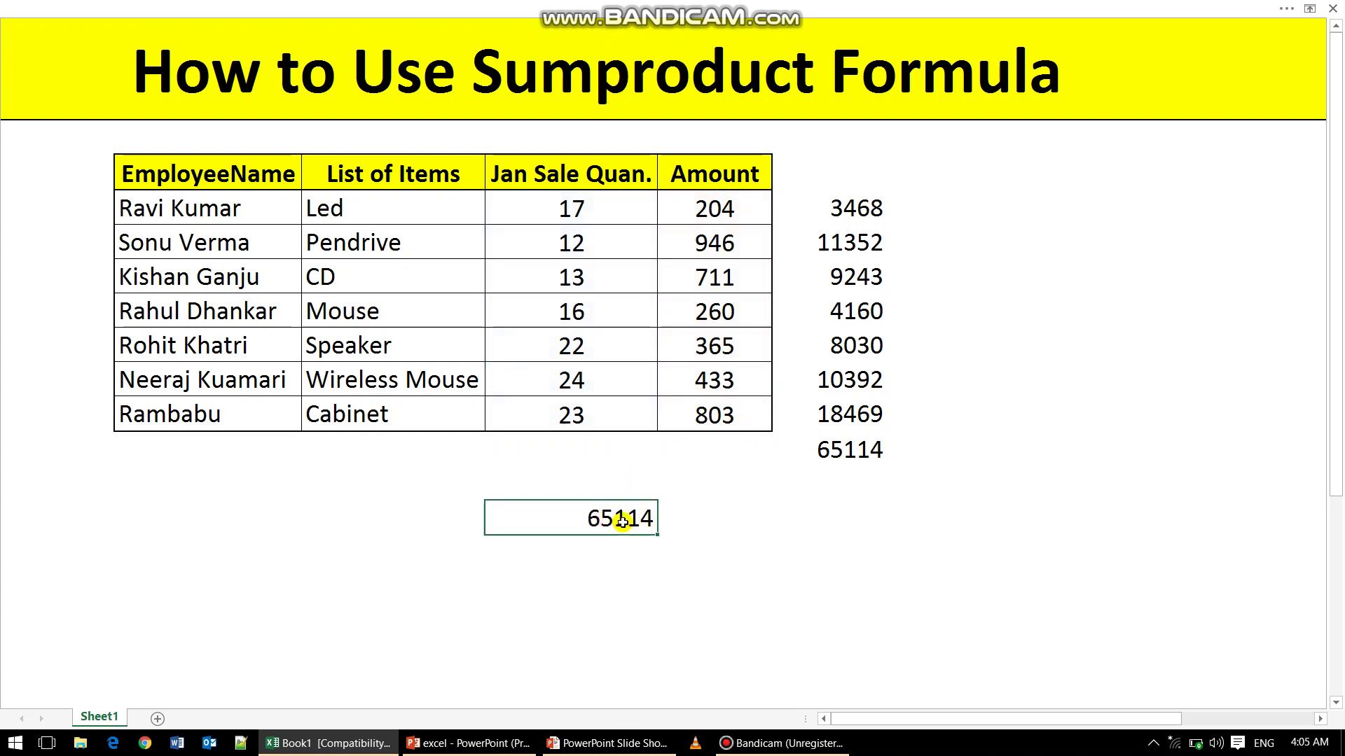
click(858, 442)
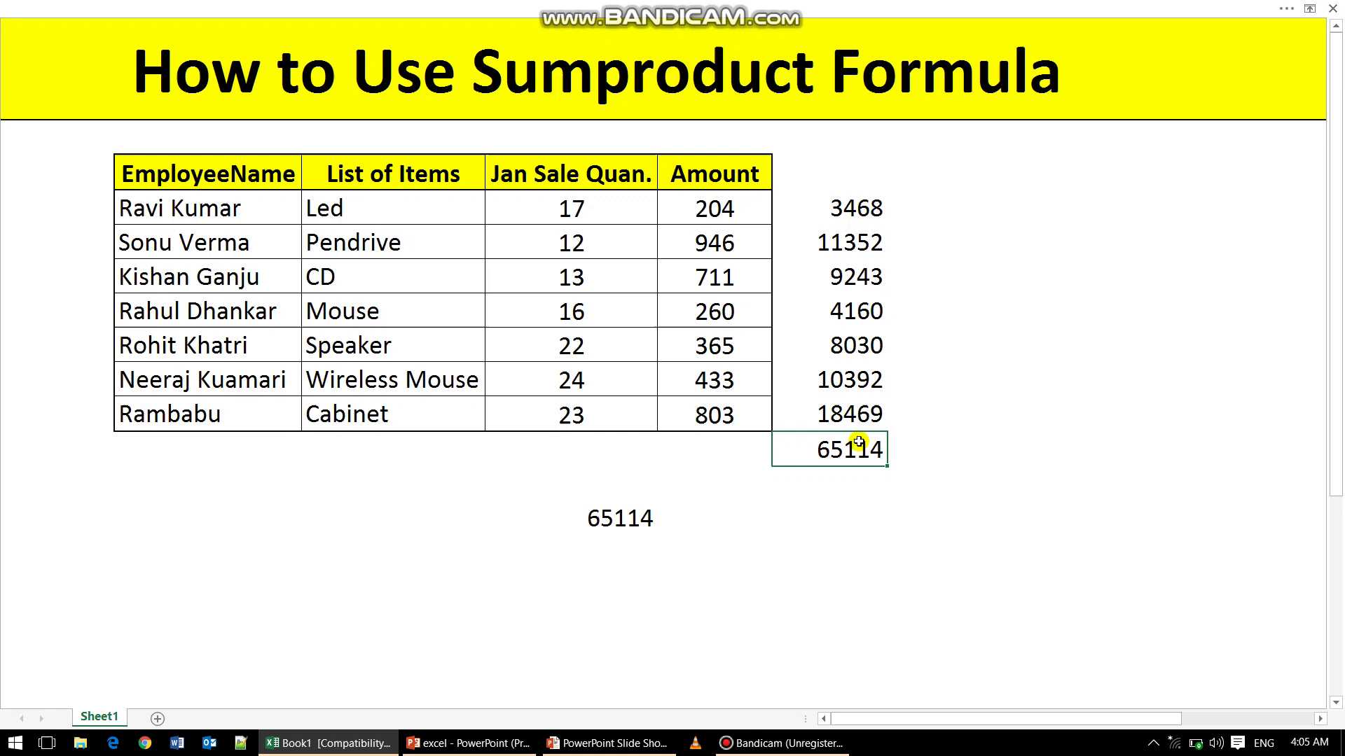
click(621, 512)
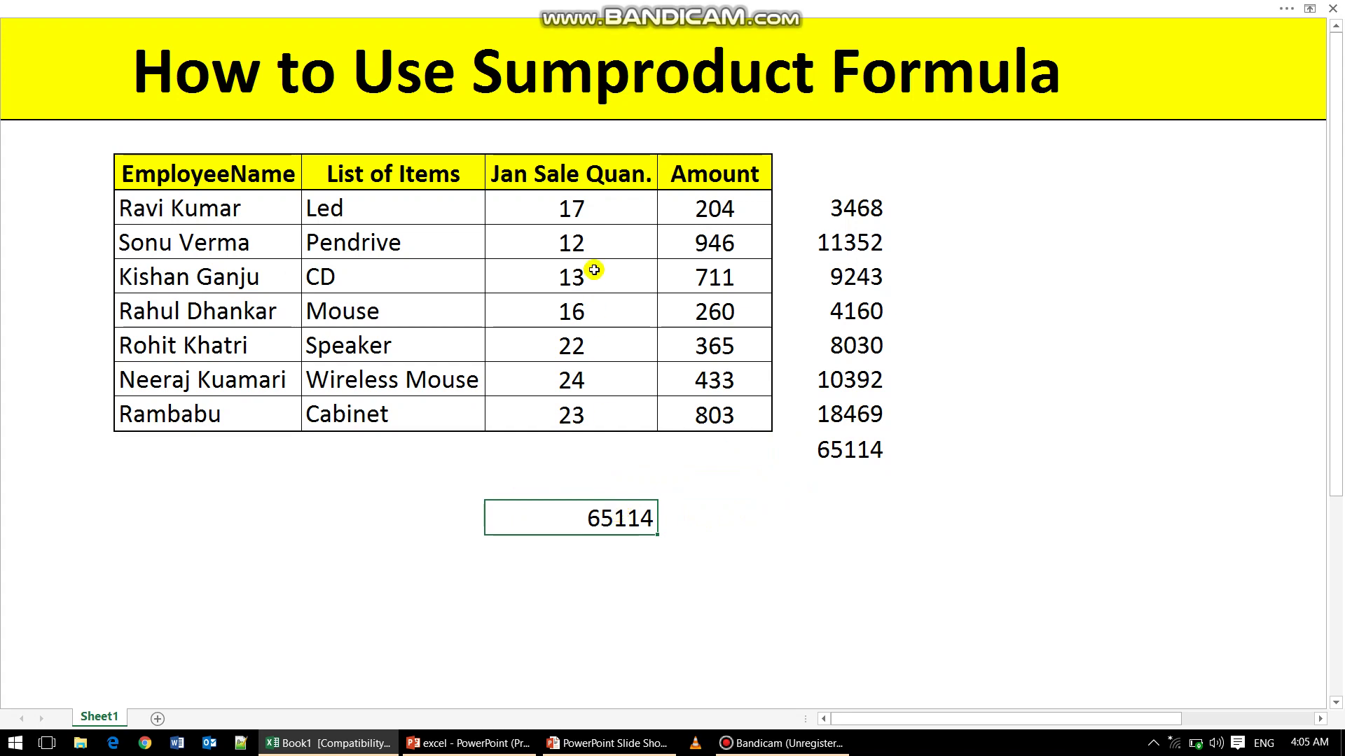
drag(597, 204, 591, 414)
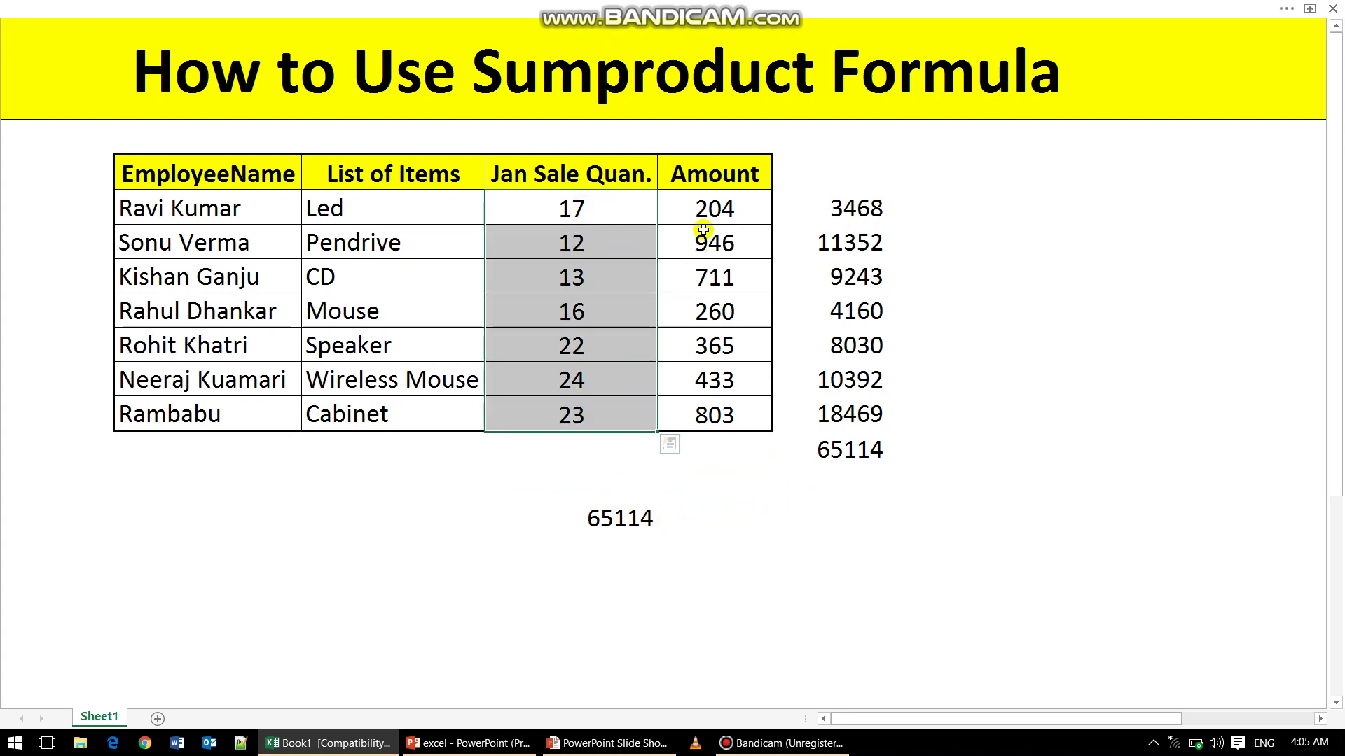
drag(709, 210, 700, 413)
click(676, 343)
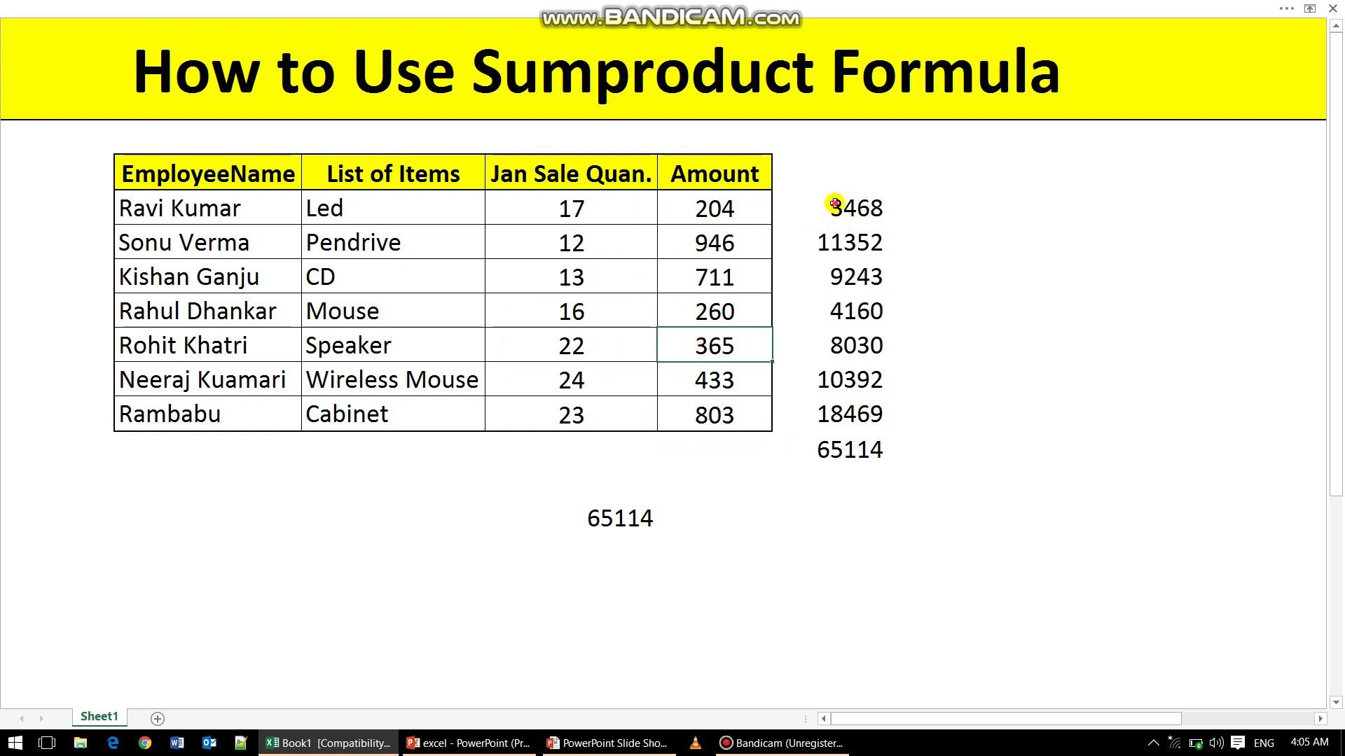
drag(832, 212, 811, 408)
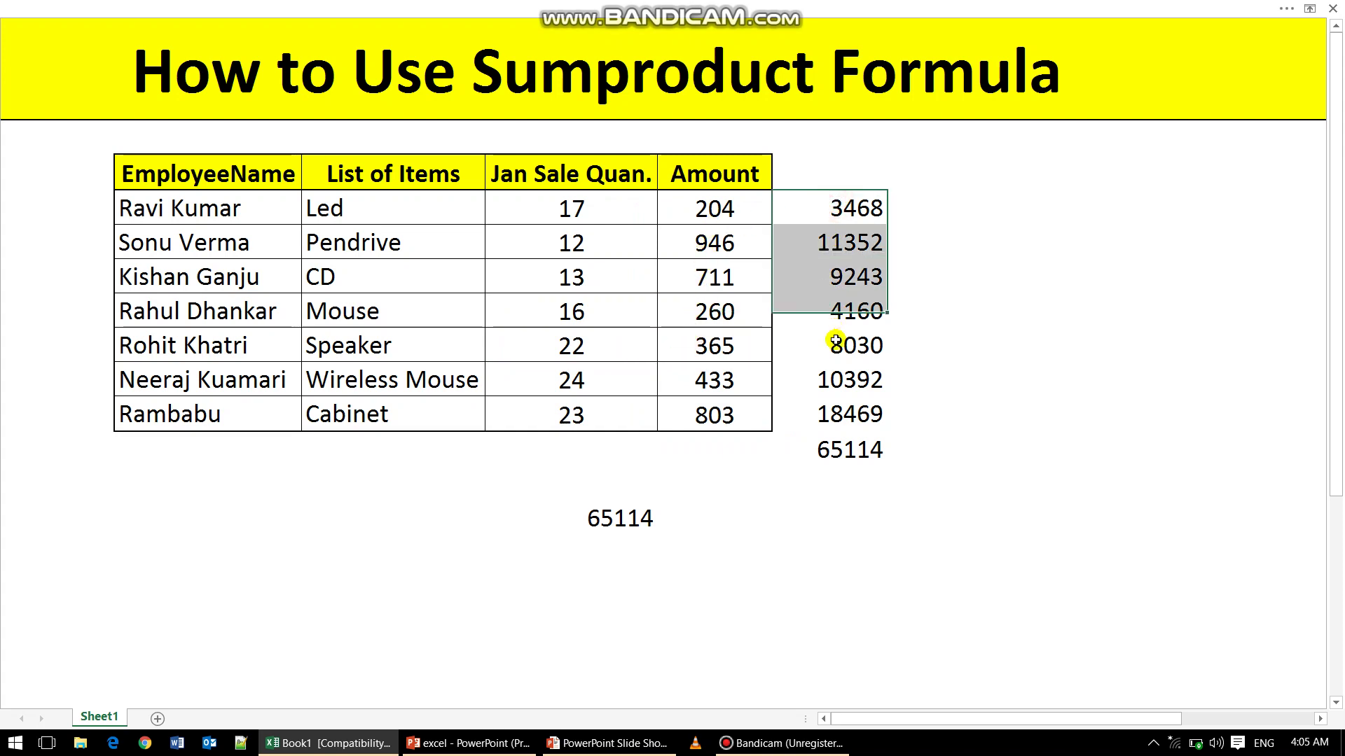
click(599, 517)
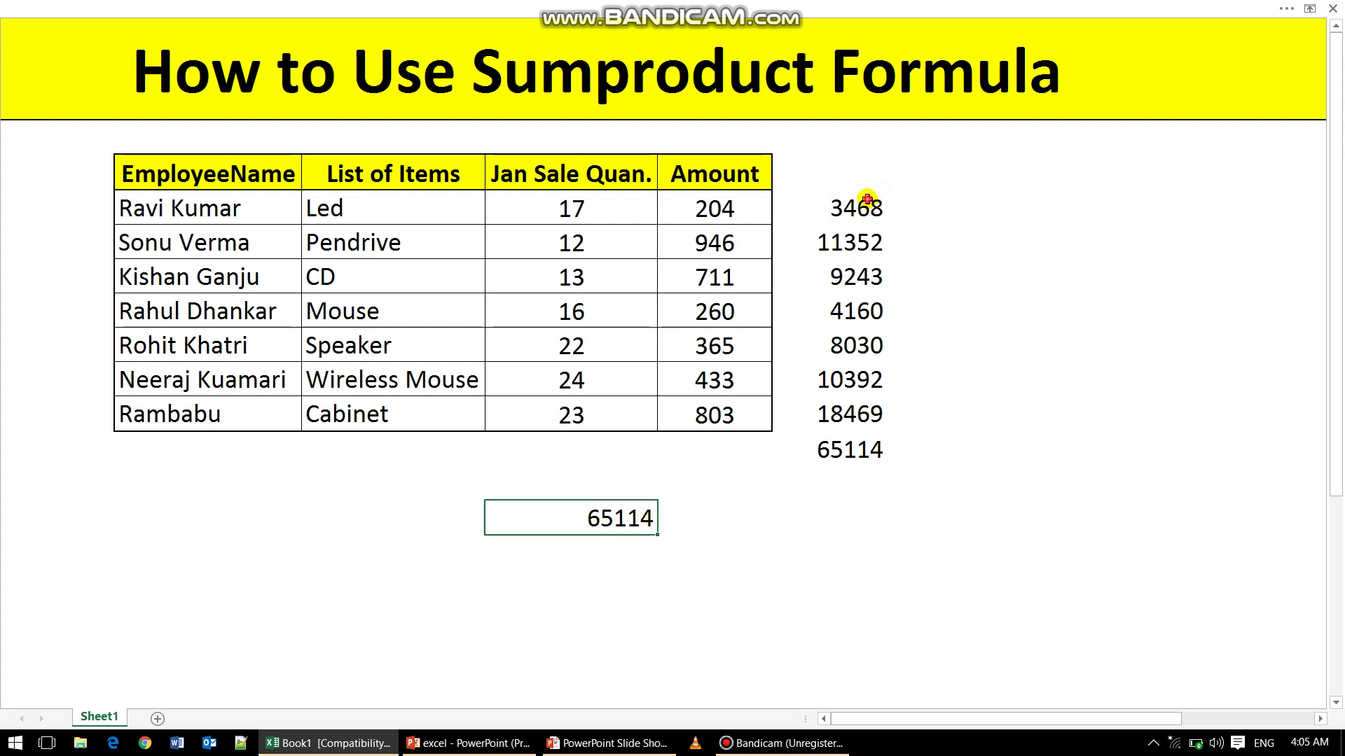
drag(867, 203, 861, 451)
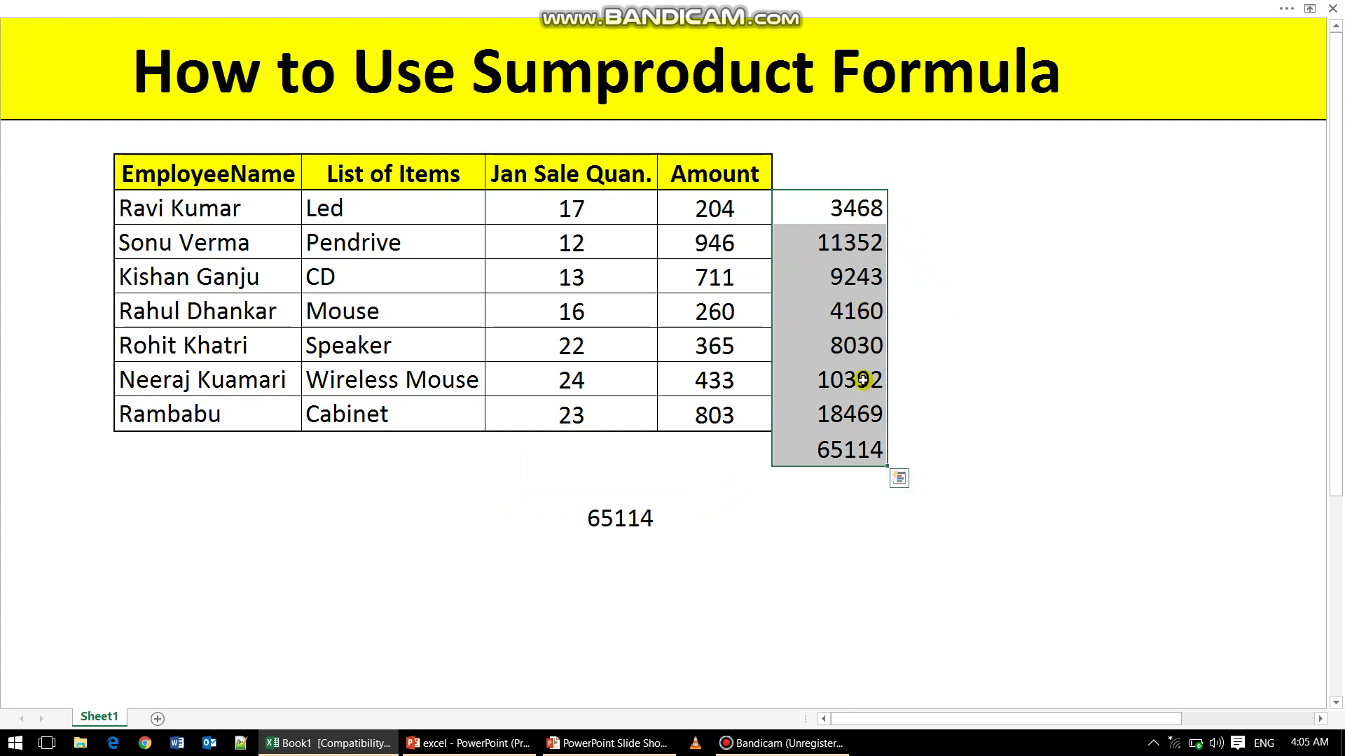
click(741, 478)
drag(827, 208, 876, 521)
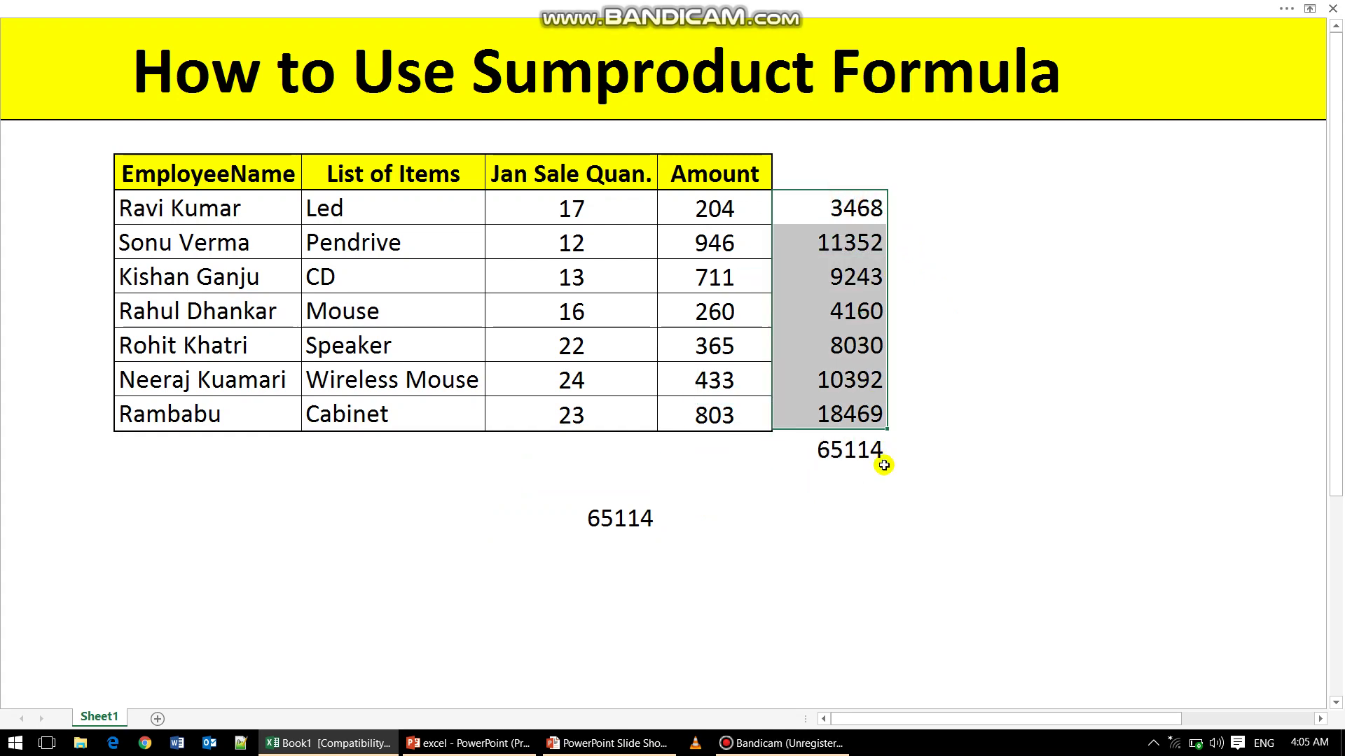
click(646, 517)
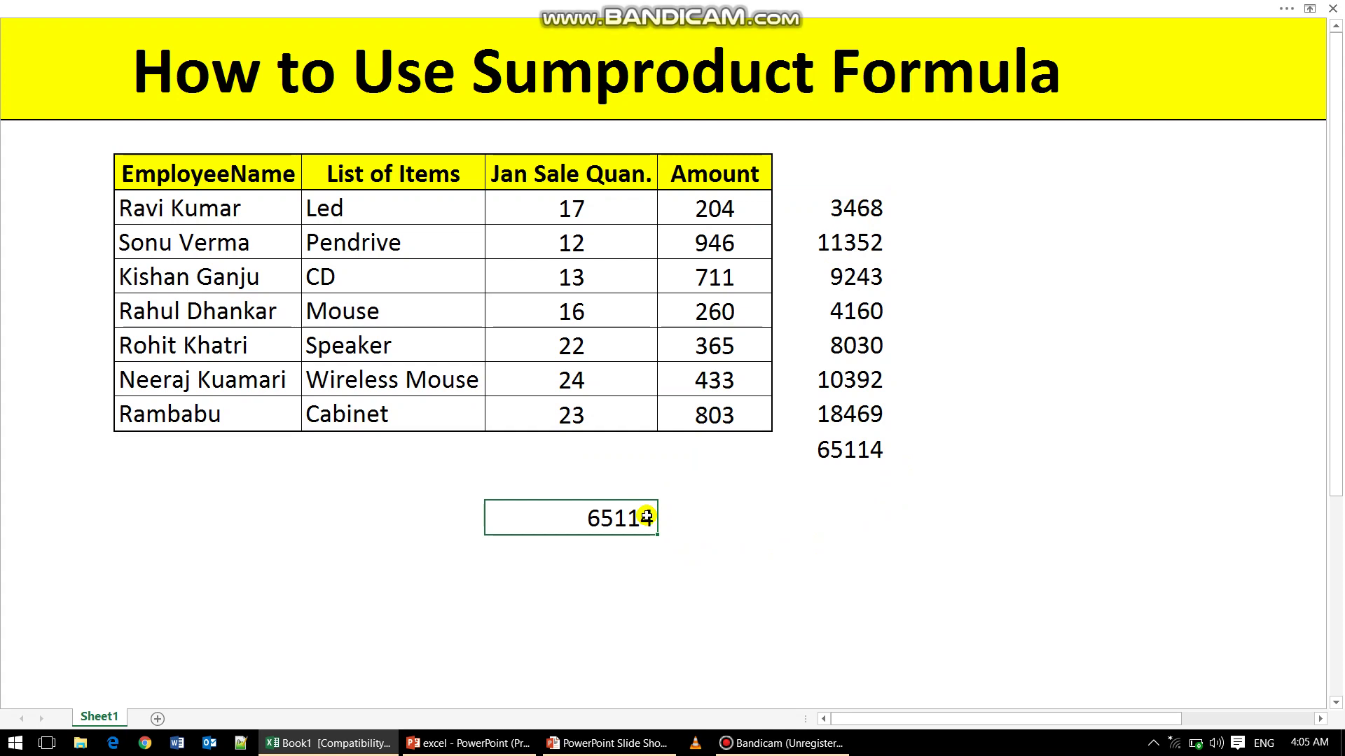
drag(869, 207, 888, 477)
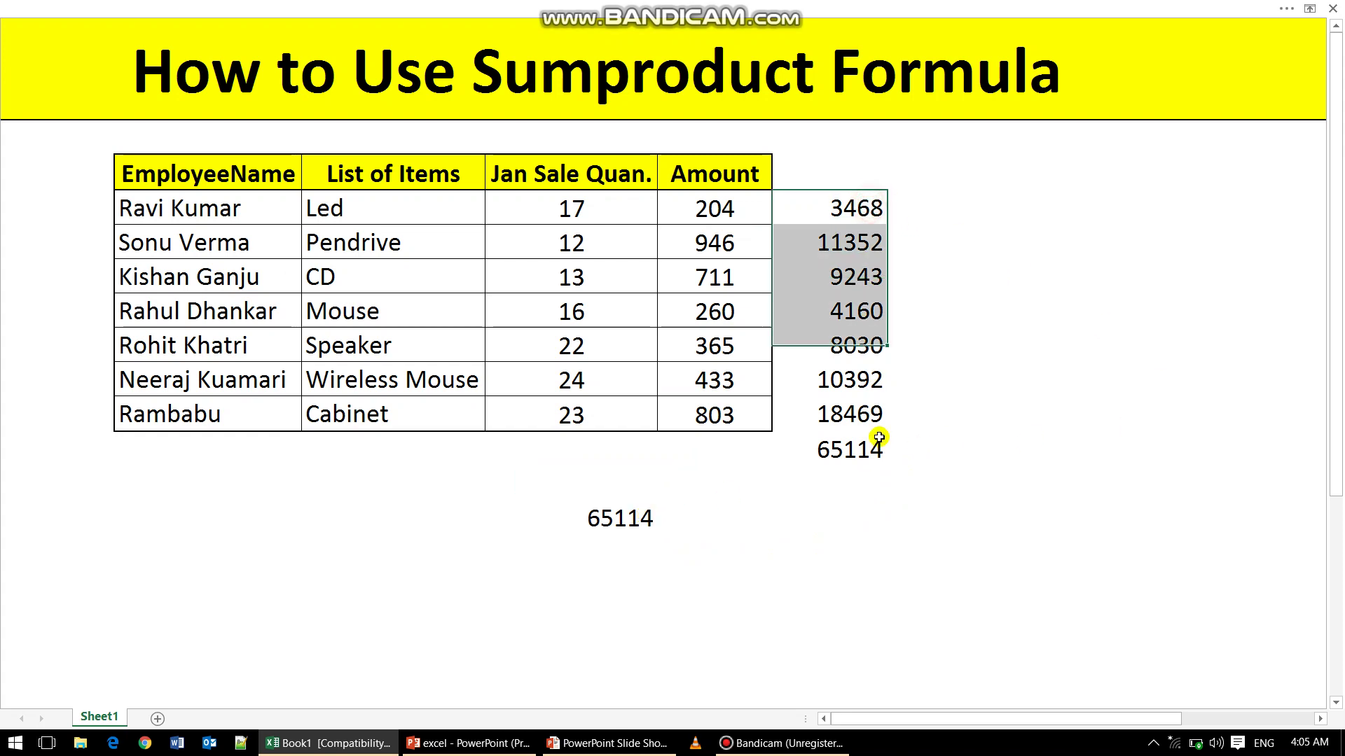
click(868, 311)
double_click(865, 312)
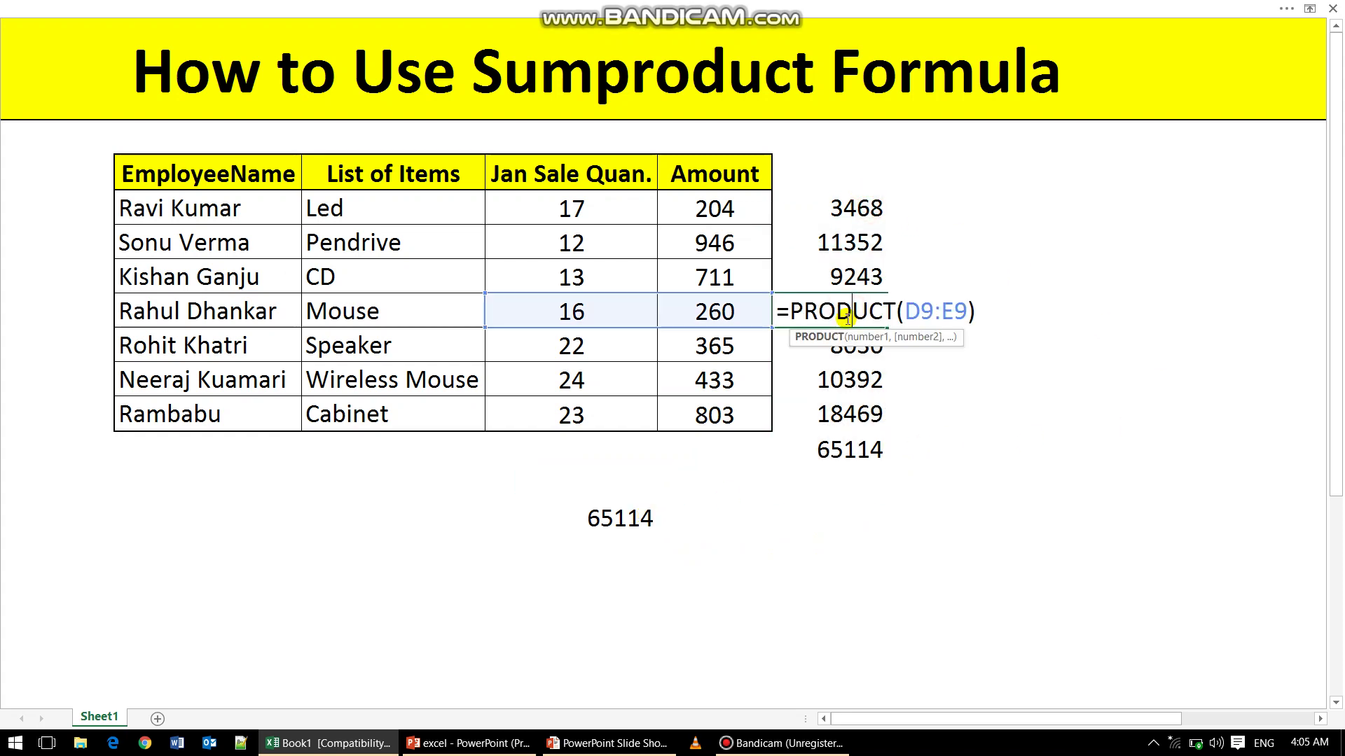
double_click(866, 453)
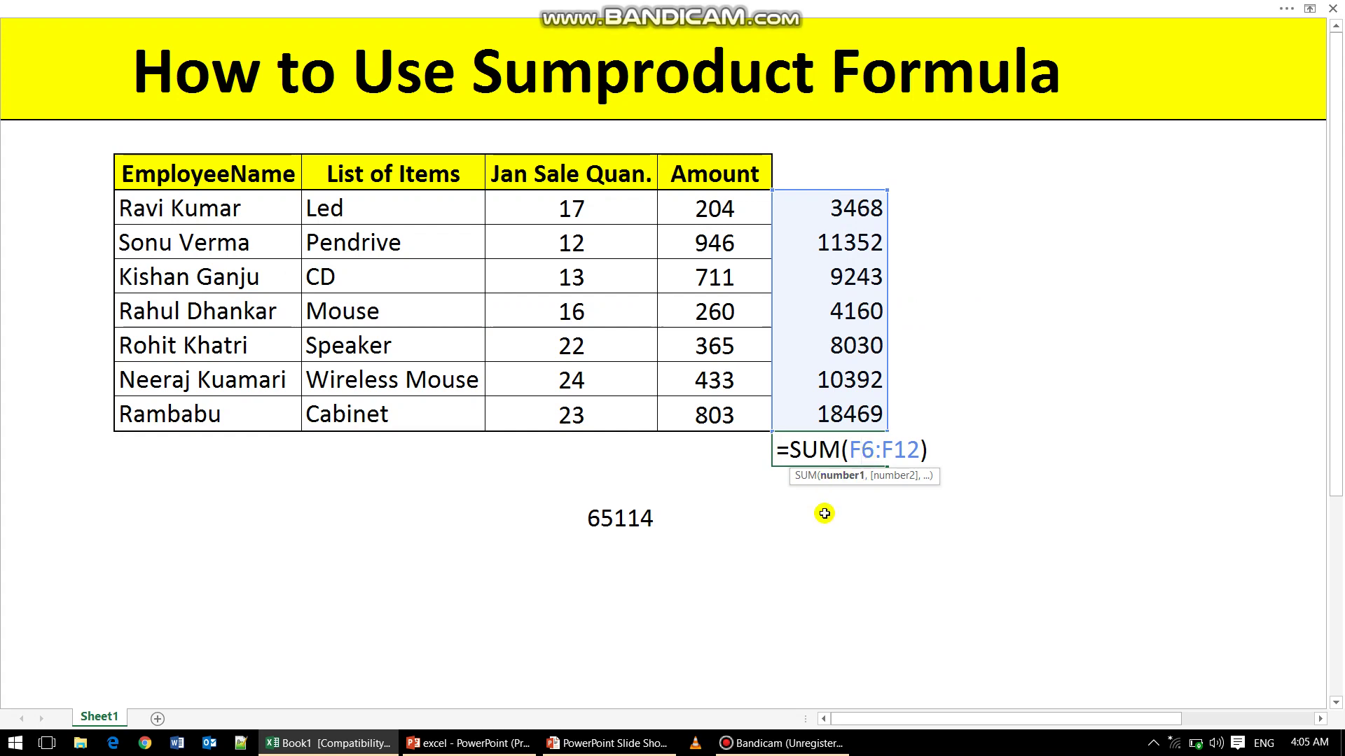
click(824, 514)
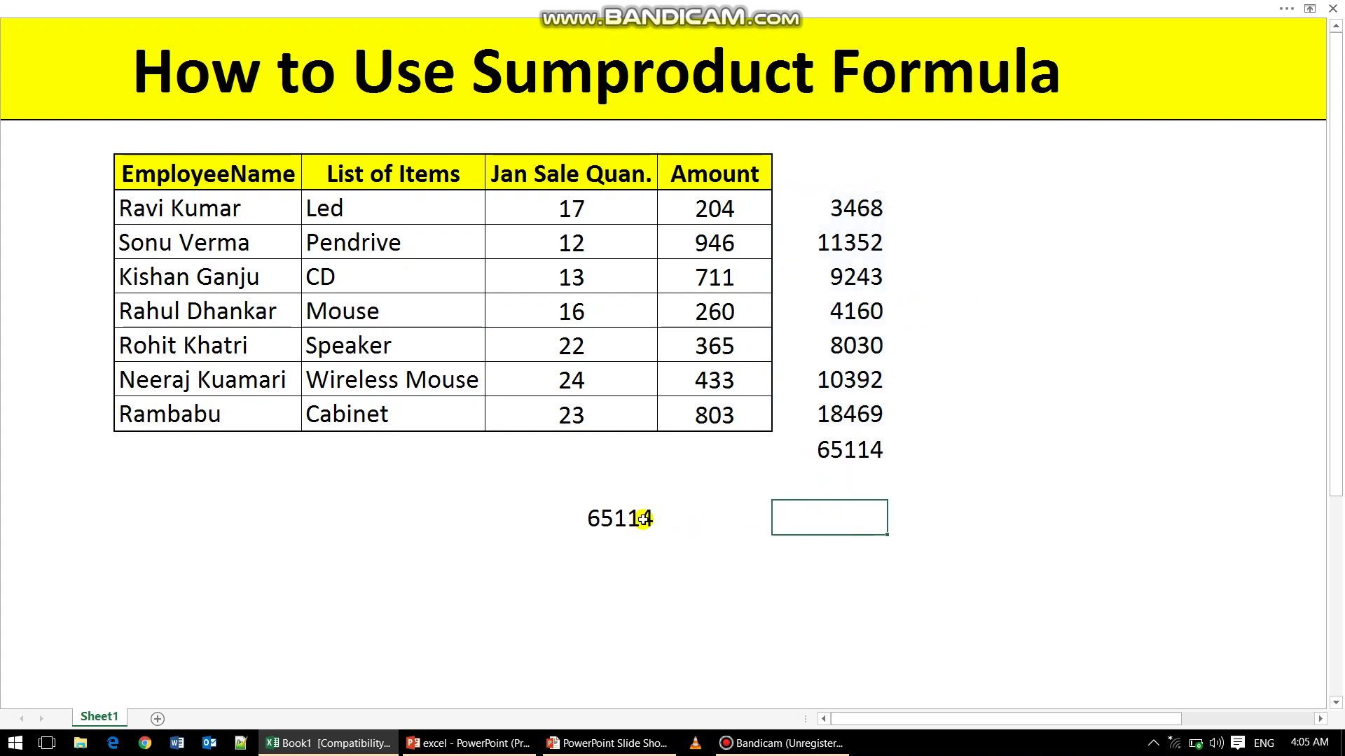
click(842, 214)
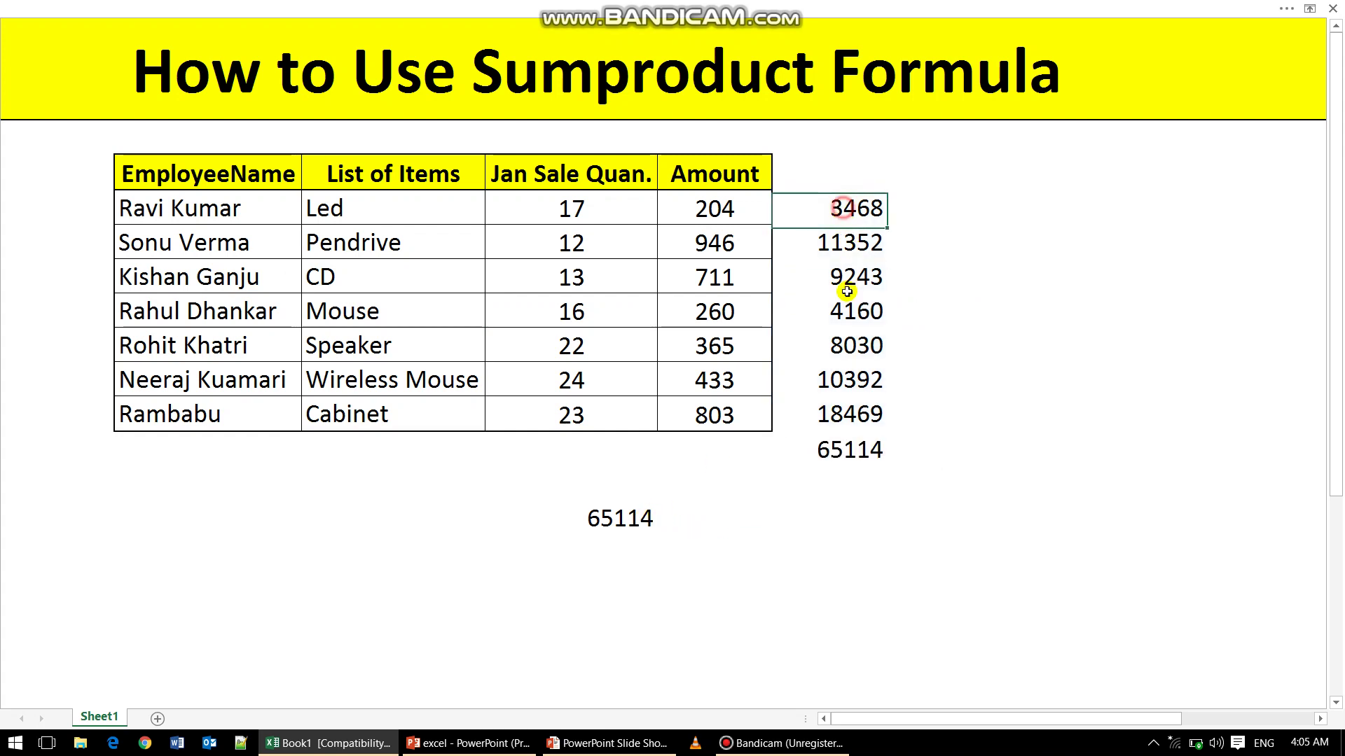
click(863, 452)
click(672, 92)
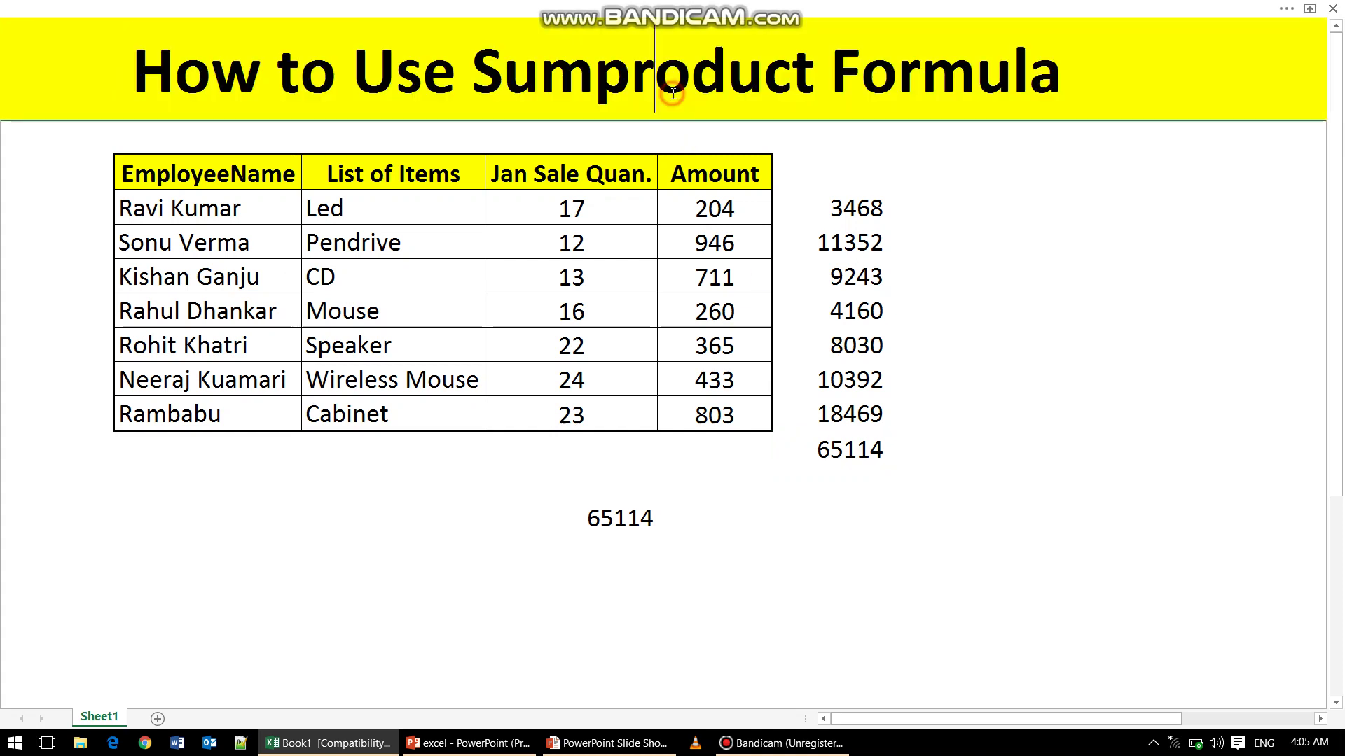
double_click(674, 91)
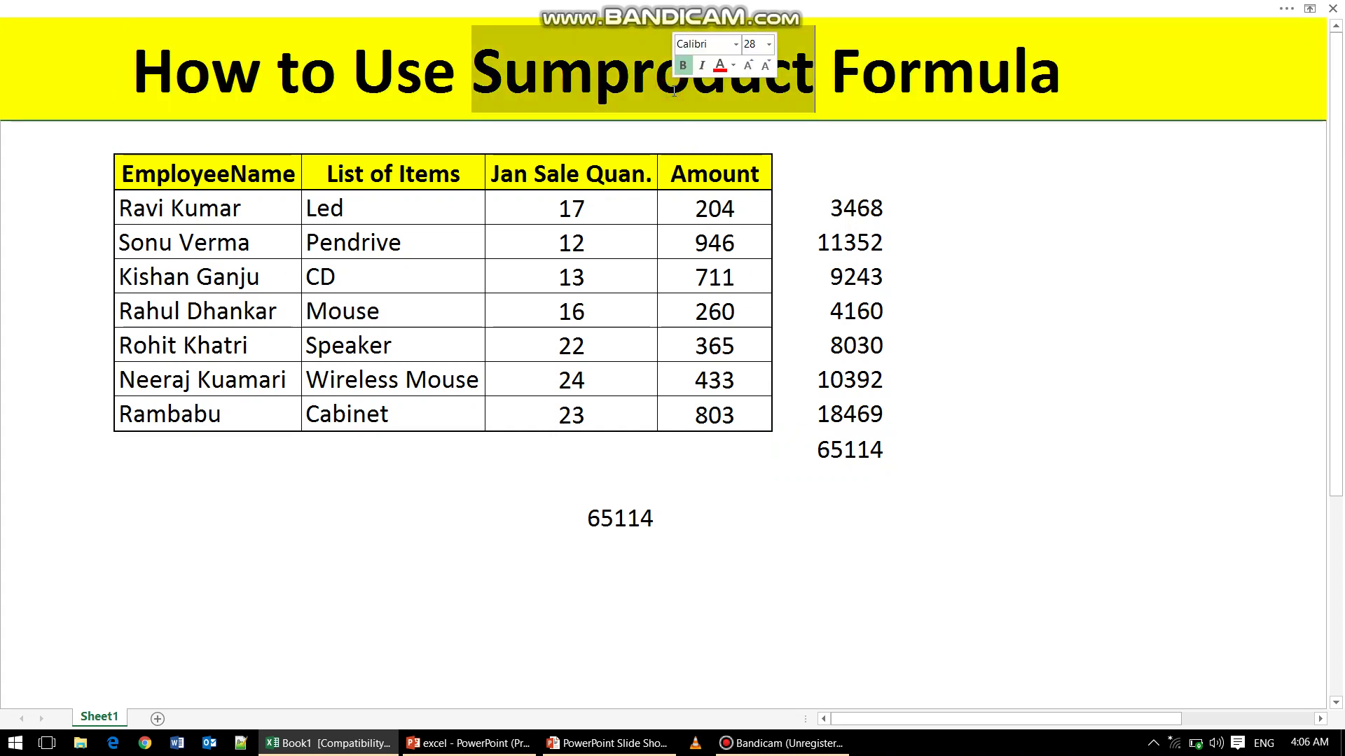
click(708, 243)
click(627, 235)
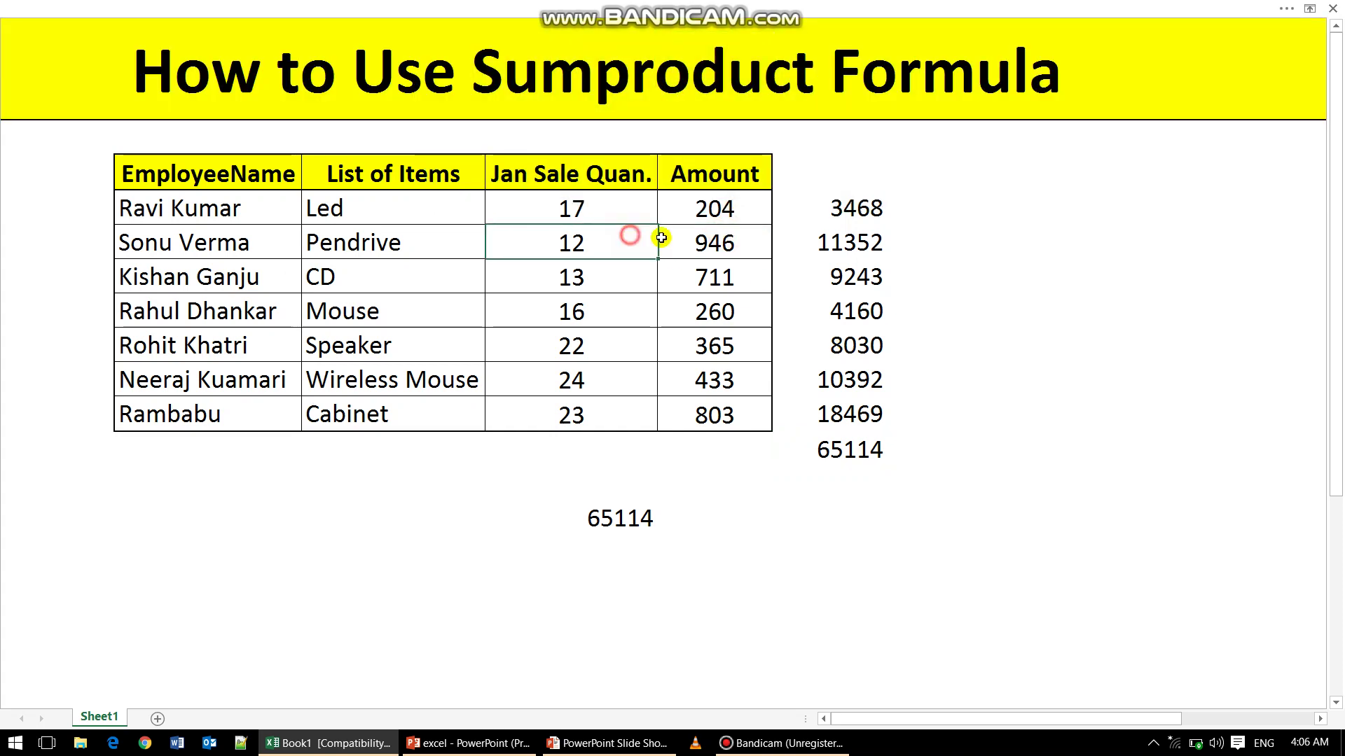
click(700, 243)
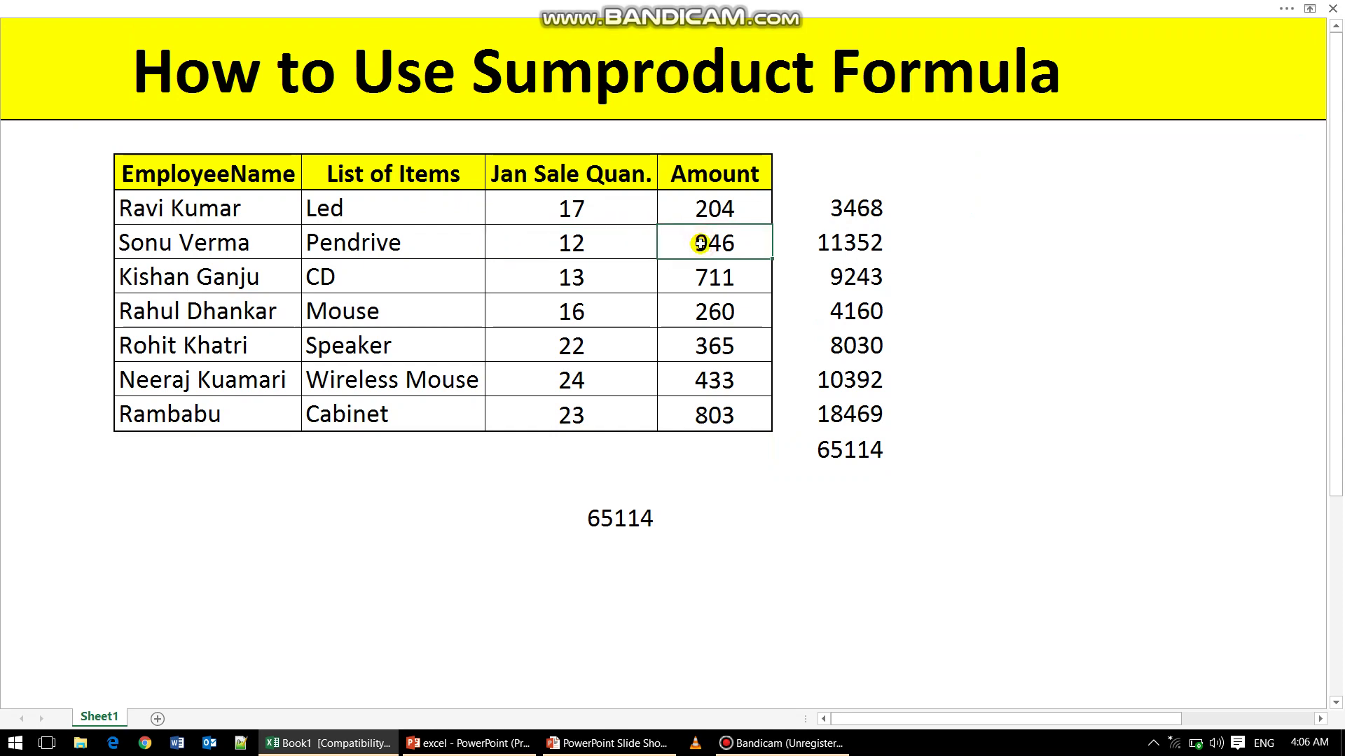
click(860, 280)
click(859, 435)
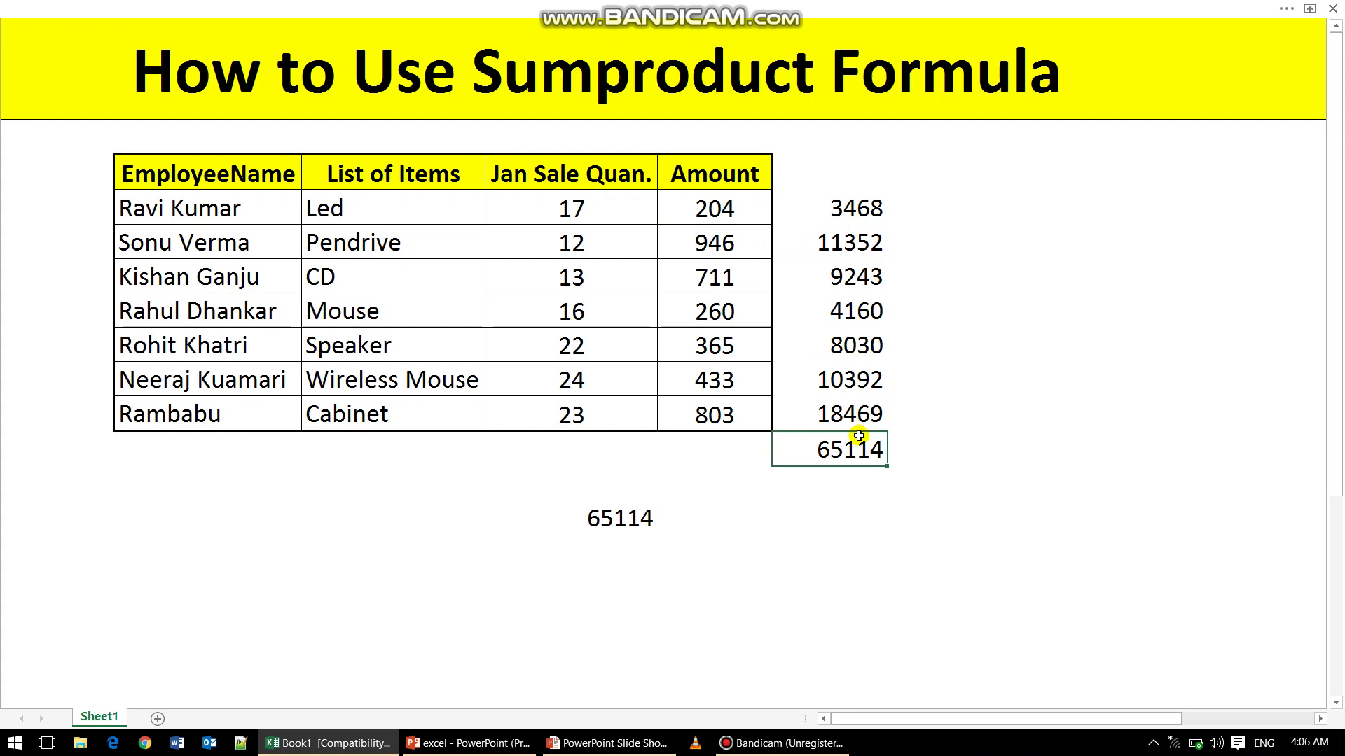
- Rewrite the lower cell as =SUMPRODUCT(E6:E12,D6:D12), still returning 65114
click(613, 517)
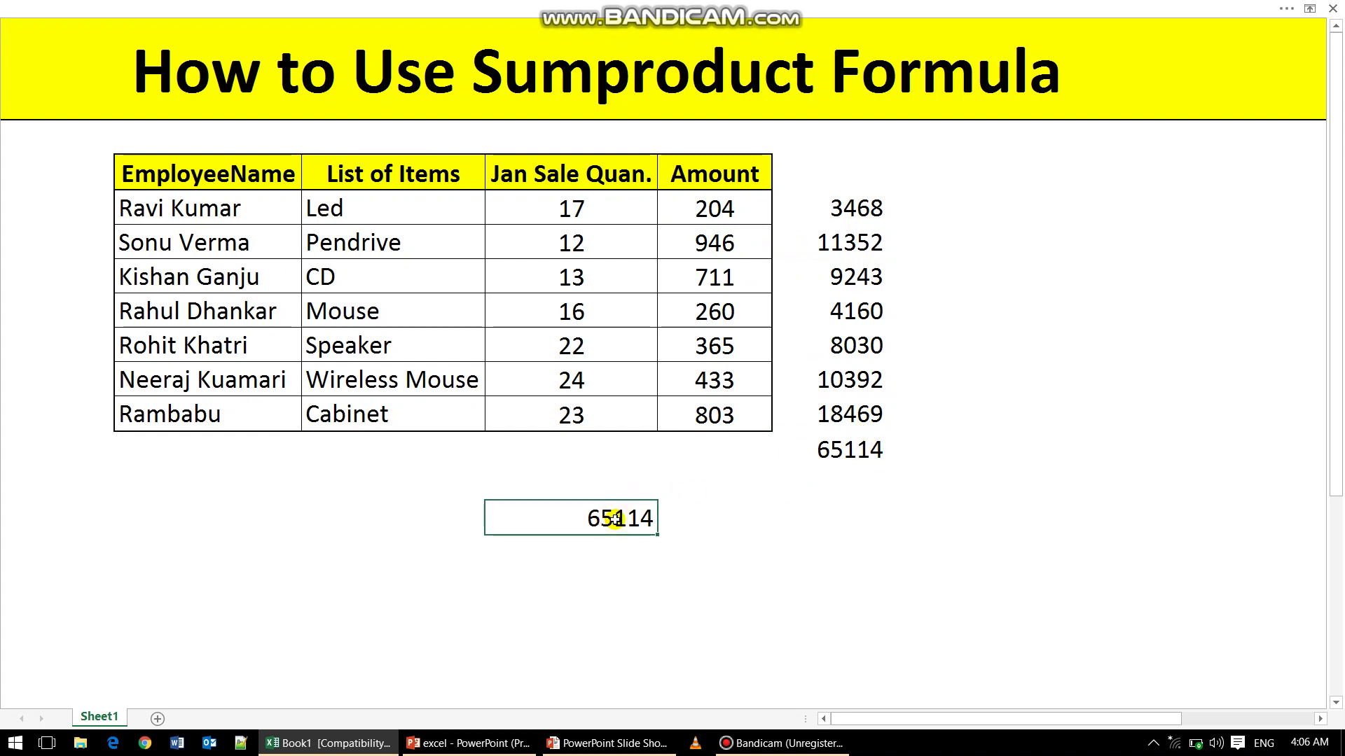
text(=sump)
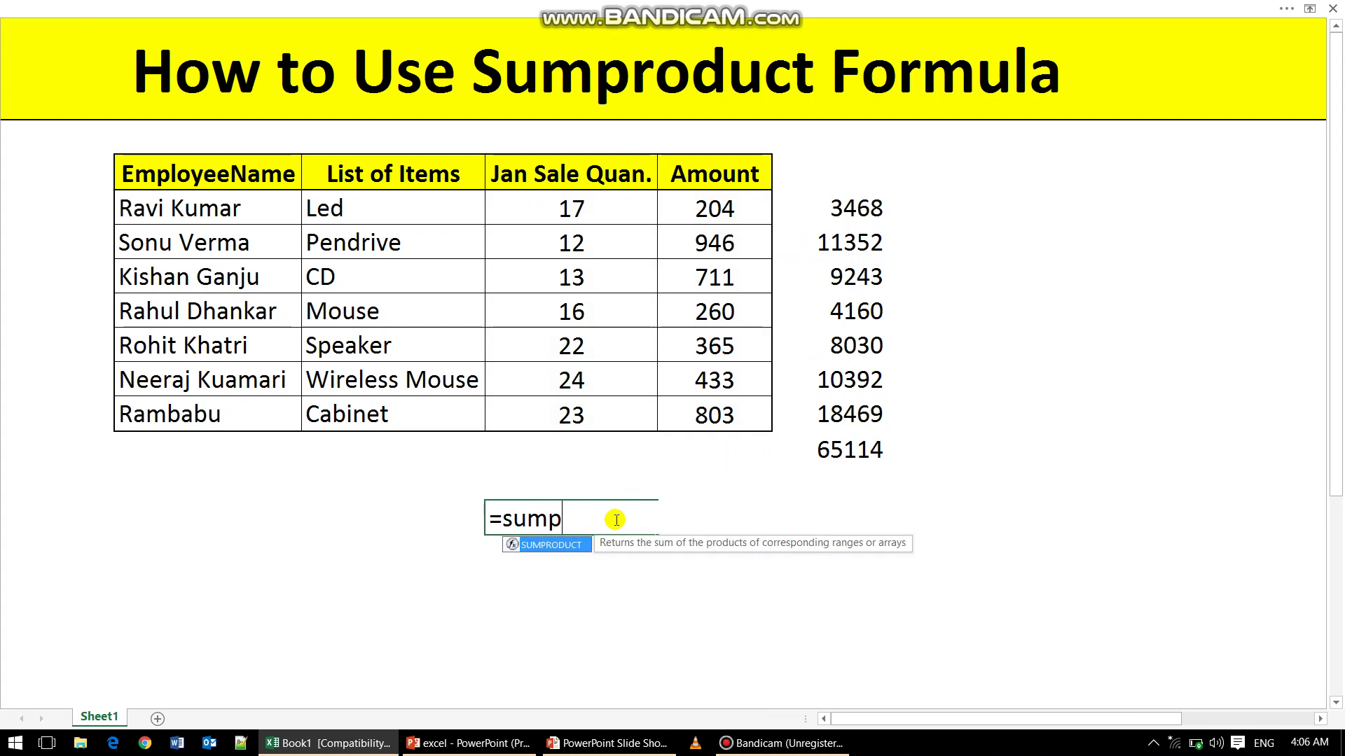
text(ro)
key(Tab)
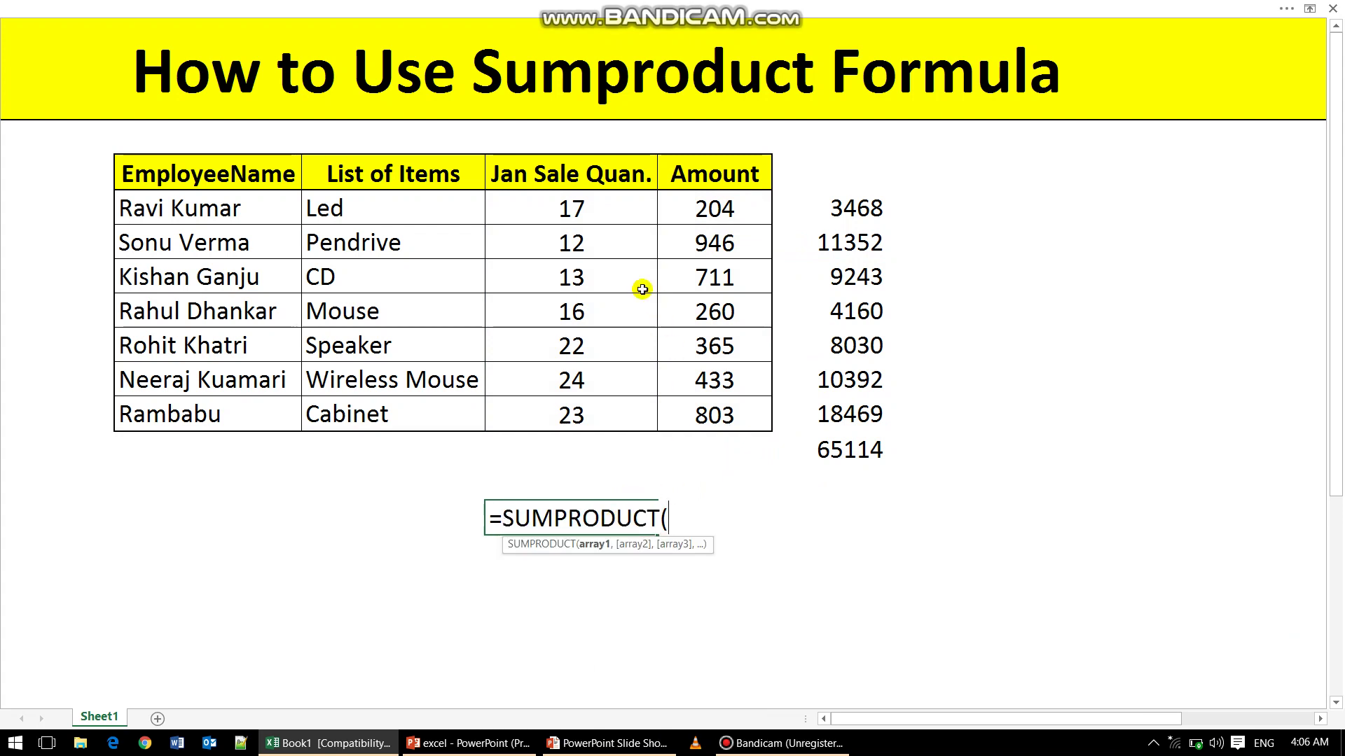
drag(707, 203, 719, 417)
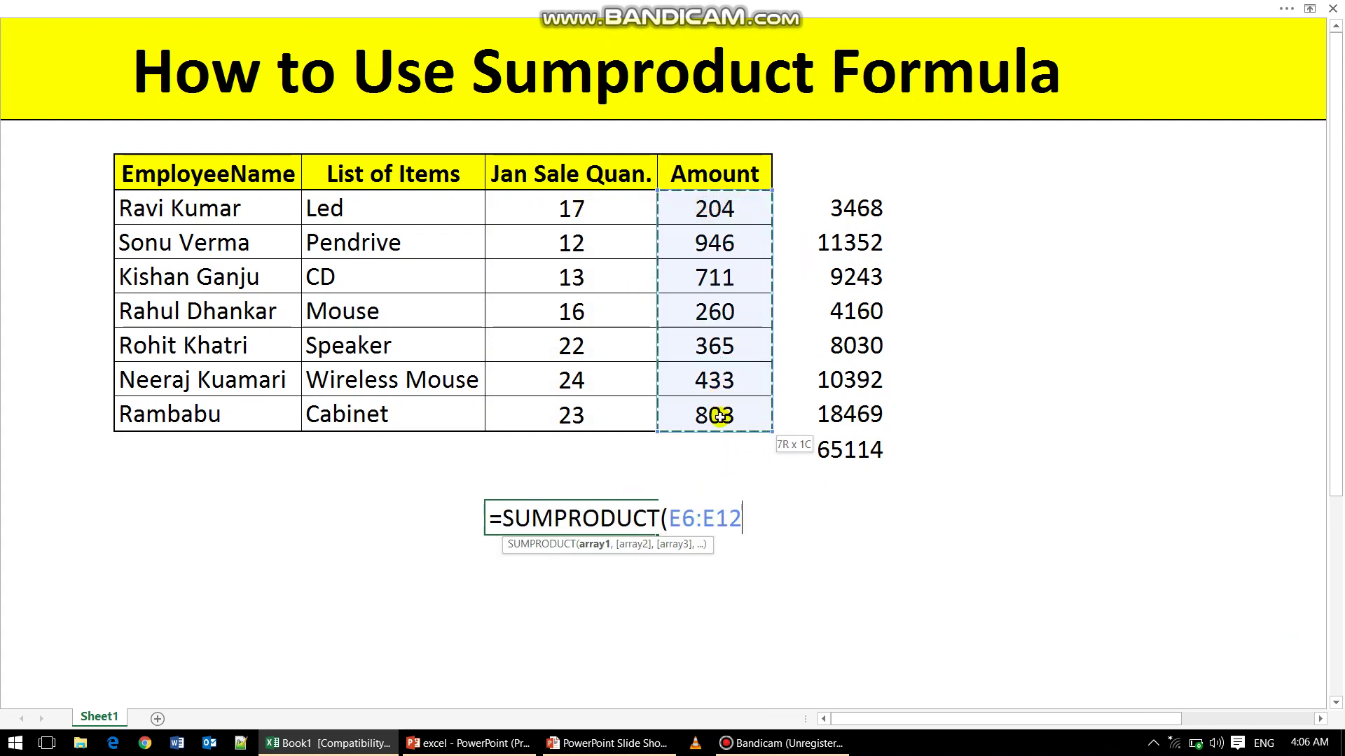
text(,)
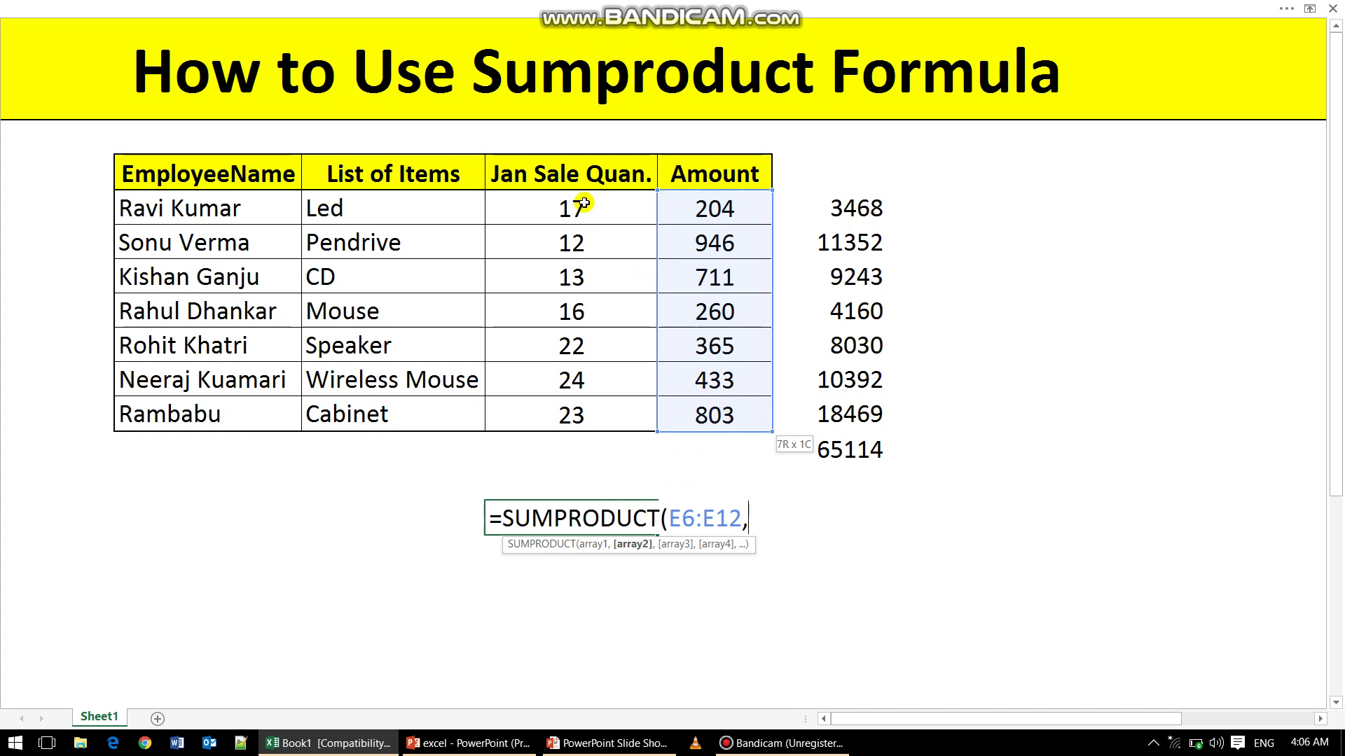
drag(585, 208, 581, 417)
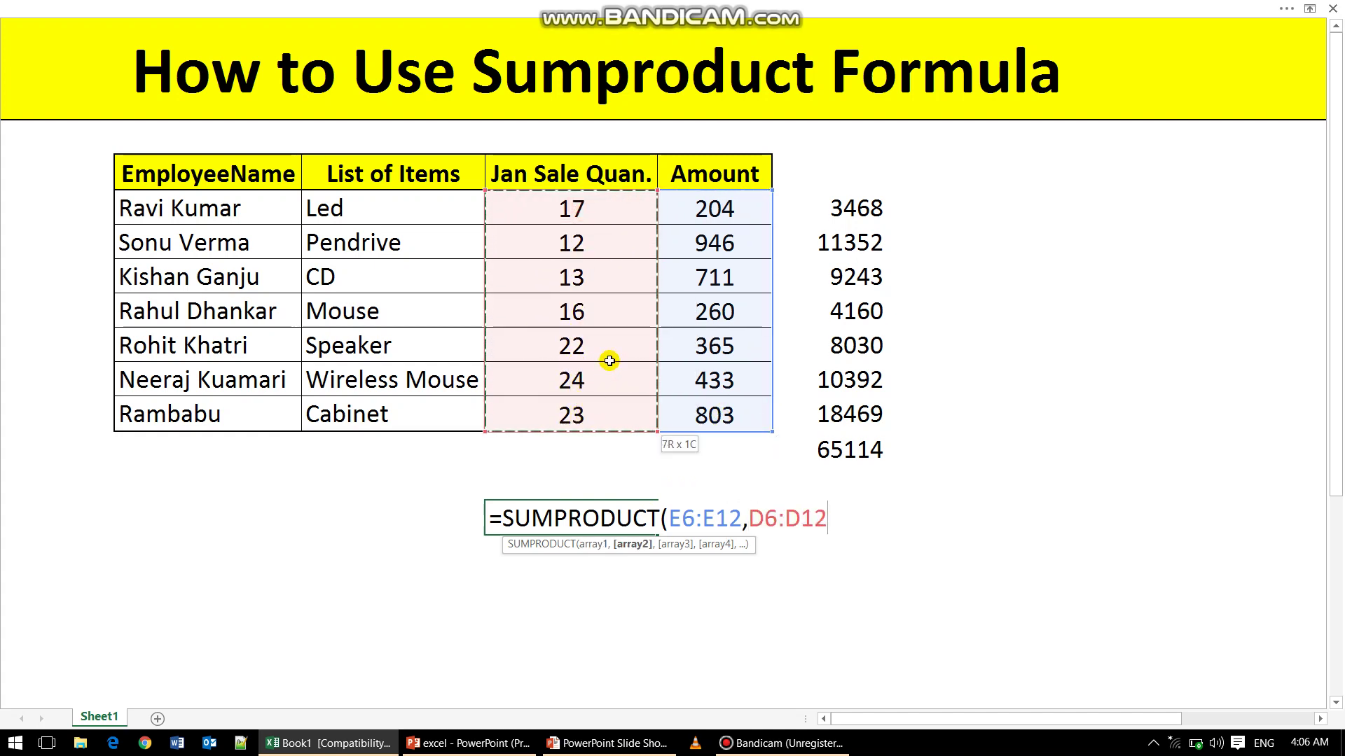
text())
key(Return)
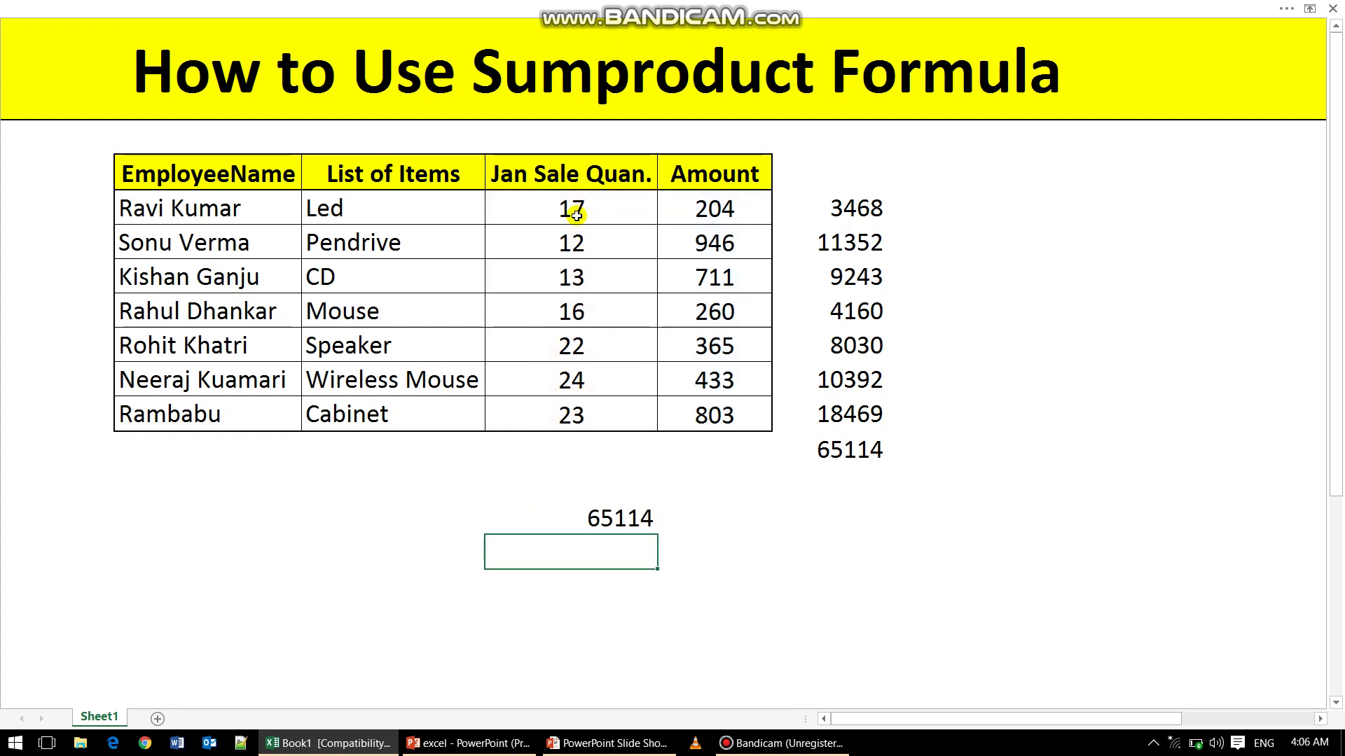
click(723, 230)
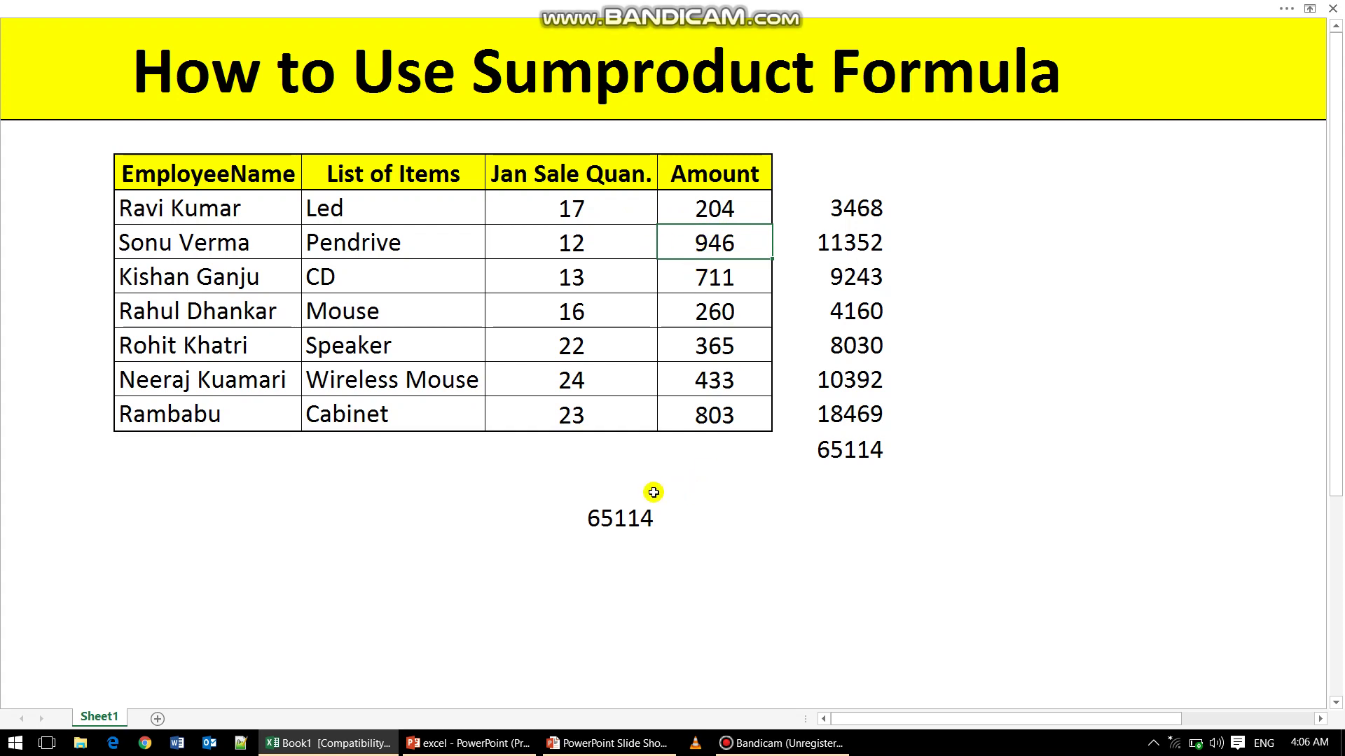
click(624, 512)
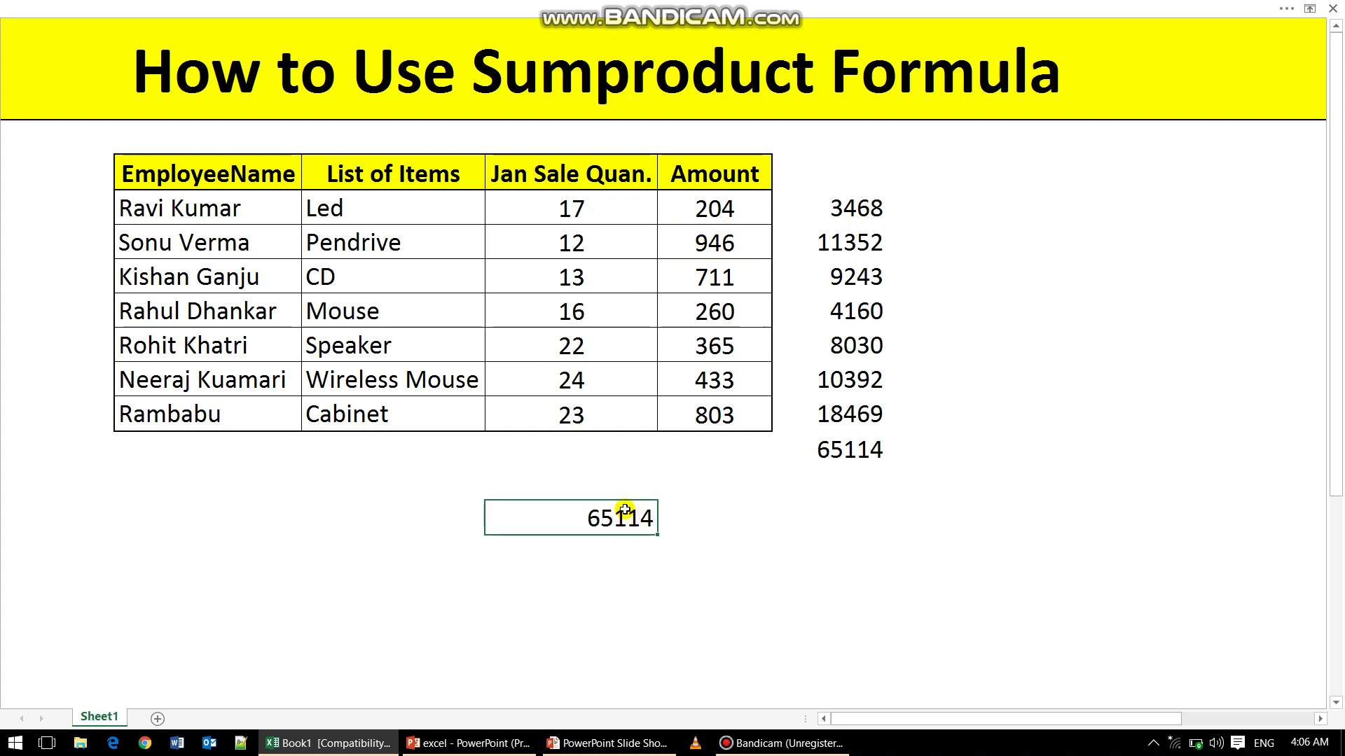